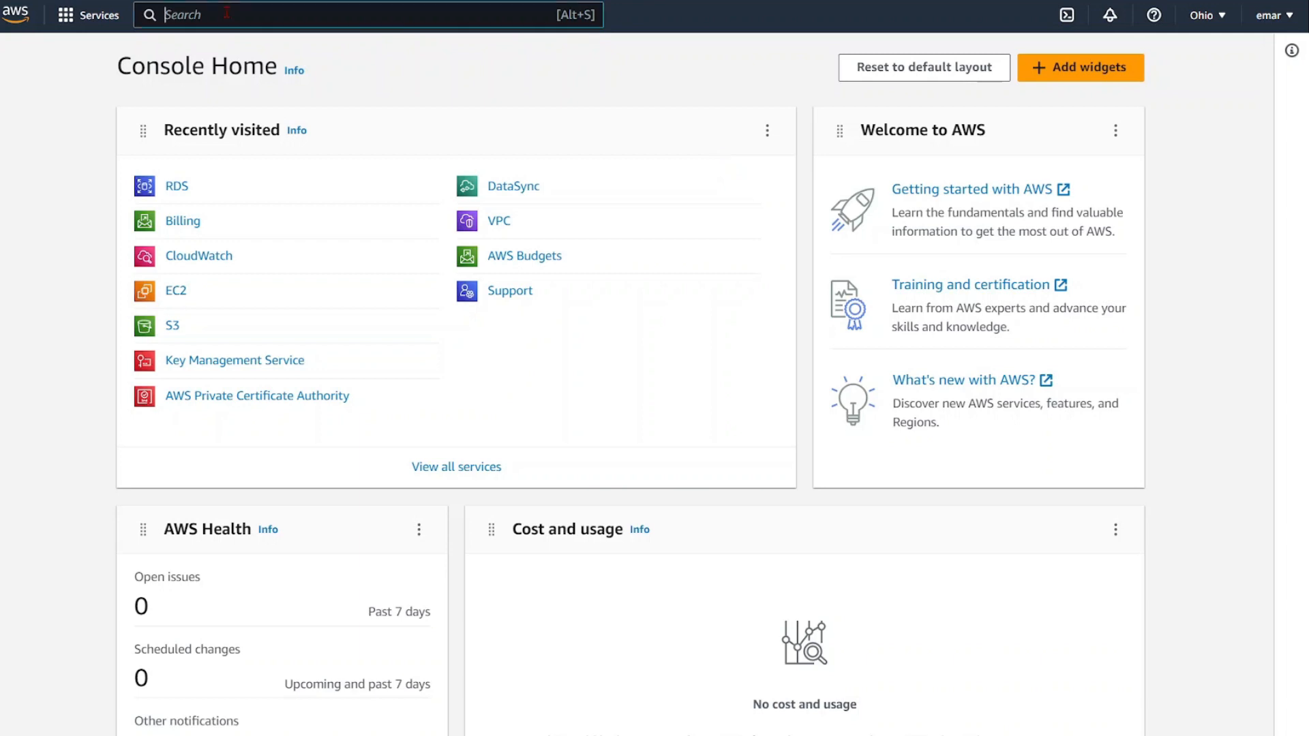
Find the EC2 service and open its list of running instances
text(ec2)
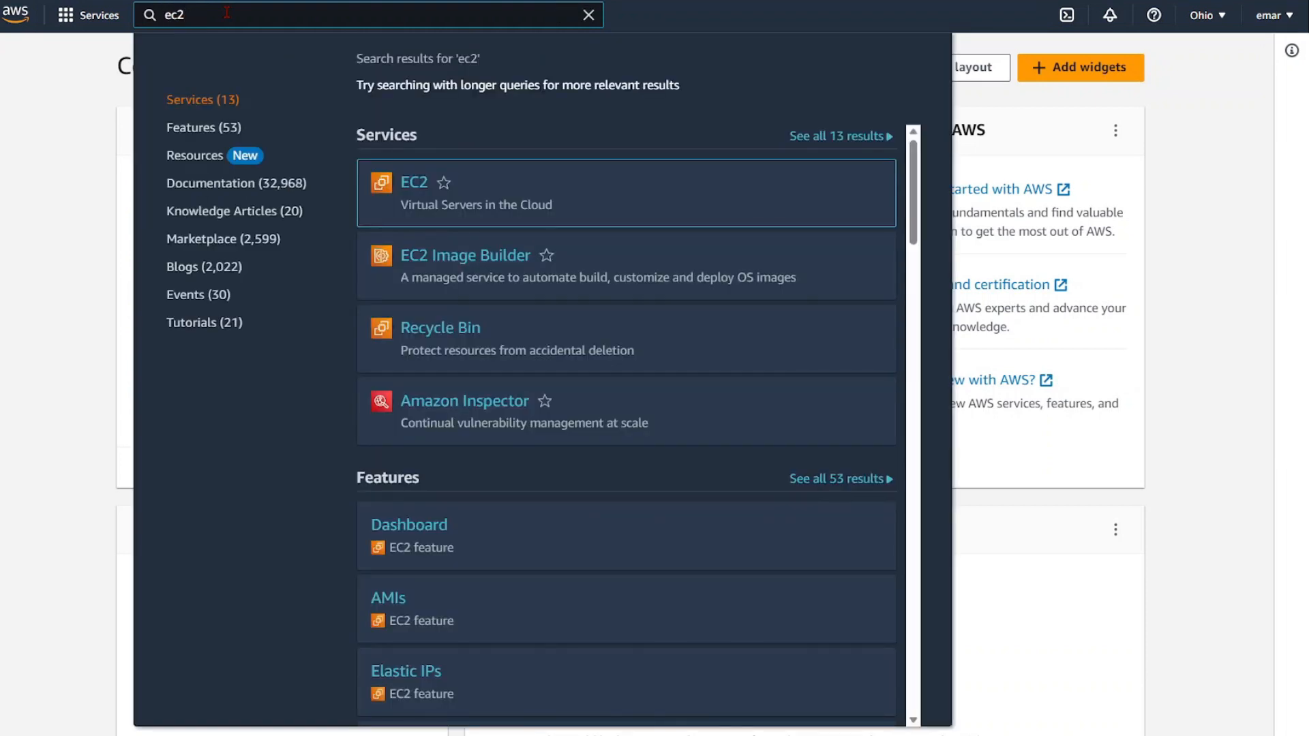
mouse_move(400, 195)
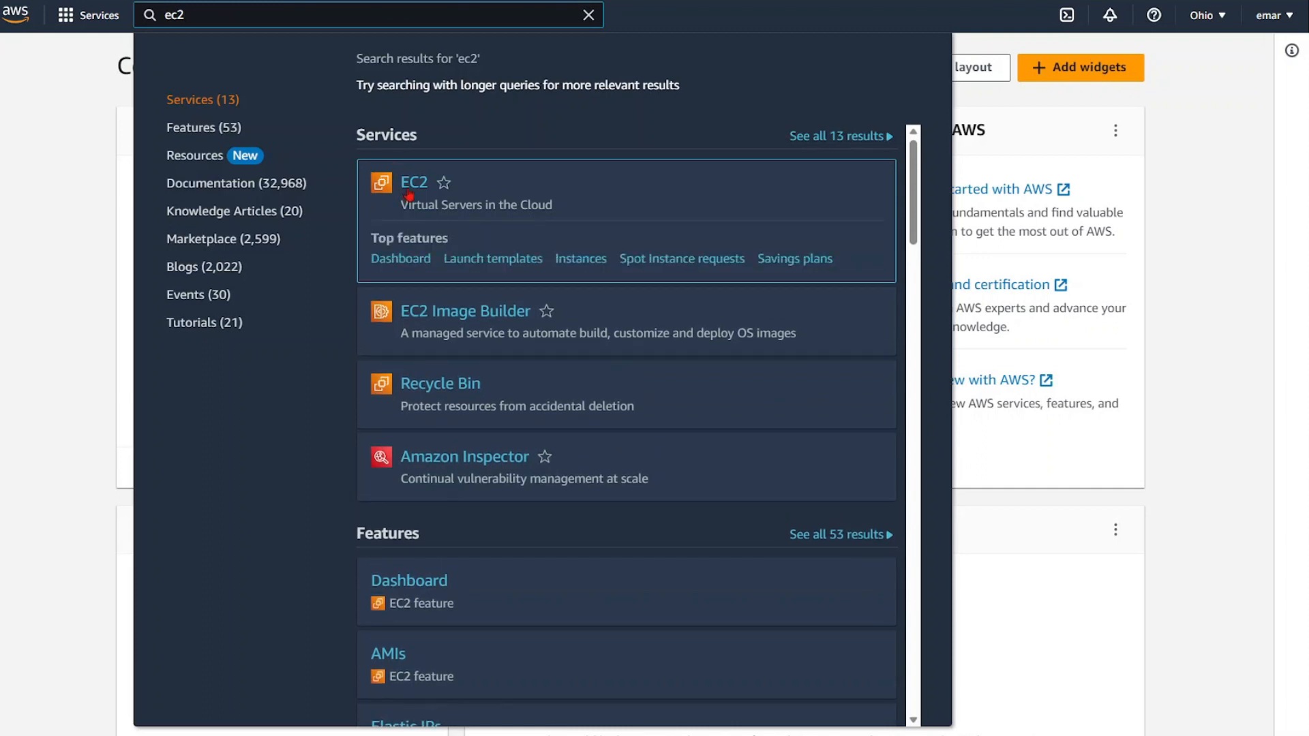
click(407, 192)
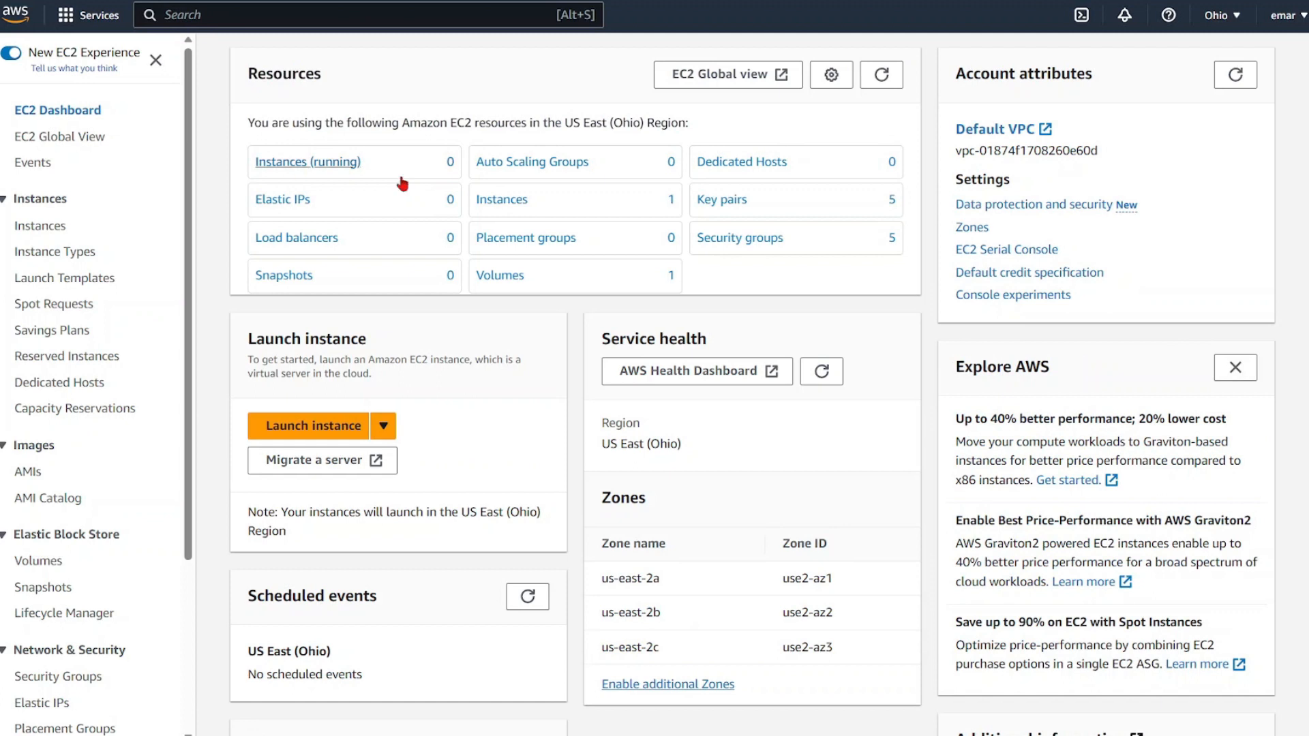
click(299, 167)
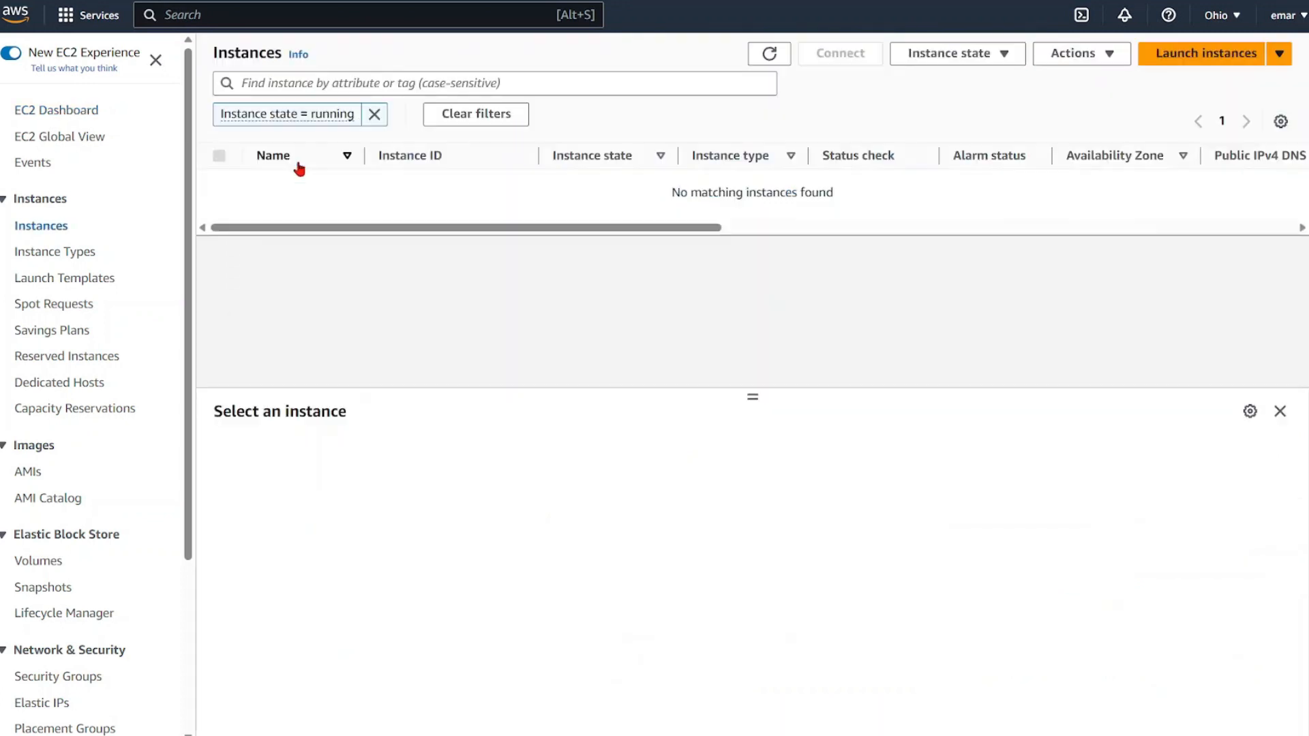
Start launching a new instance named emarversity with the Microsoft Windows Server 2022 Base image
click(1172, 61)
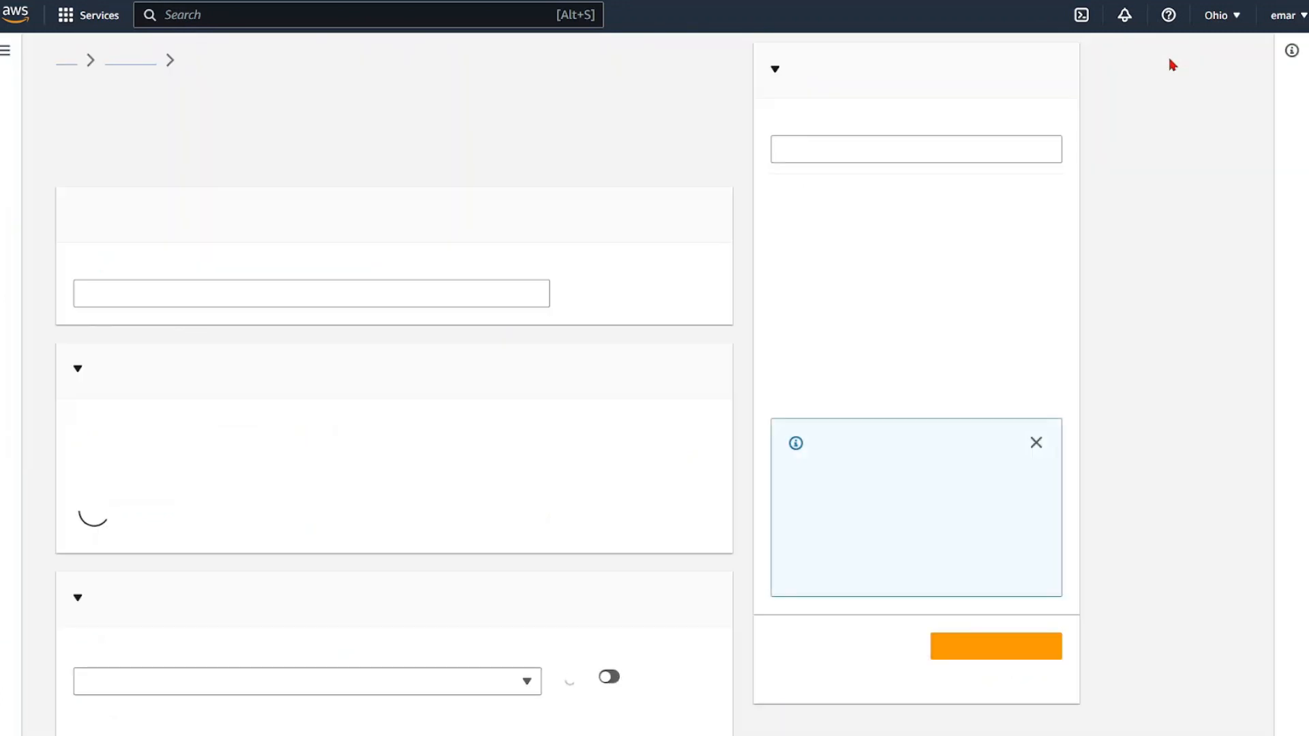
click(141, 293)
text(dev)
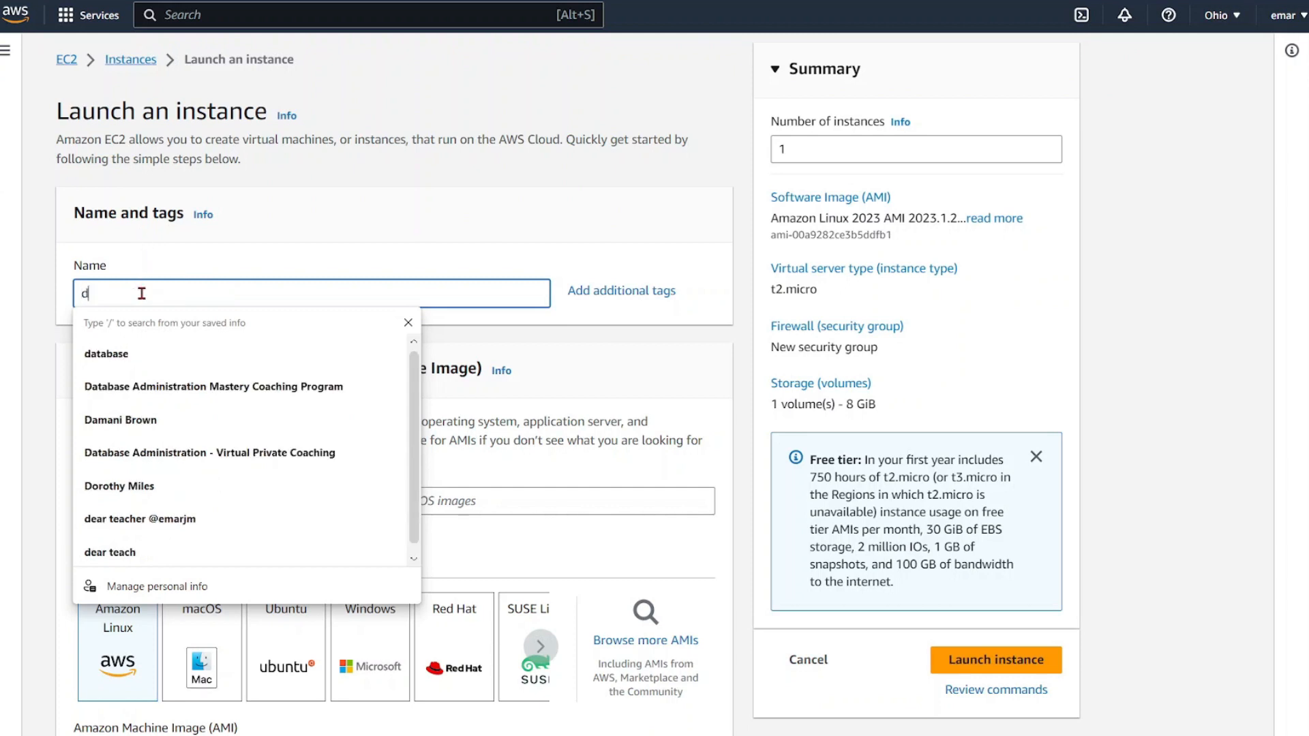
key(BackSpace)
key(BackSpace)
key(BackSpace)
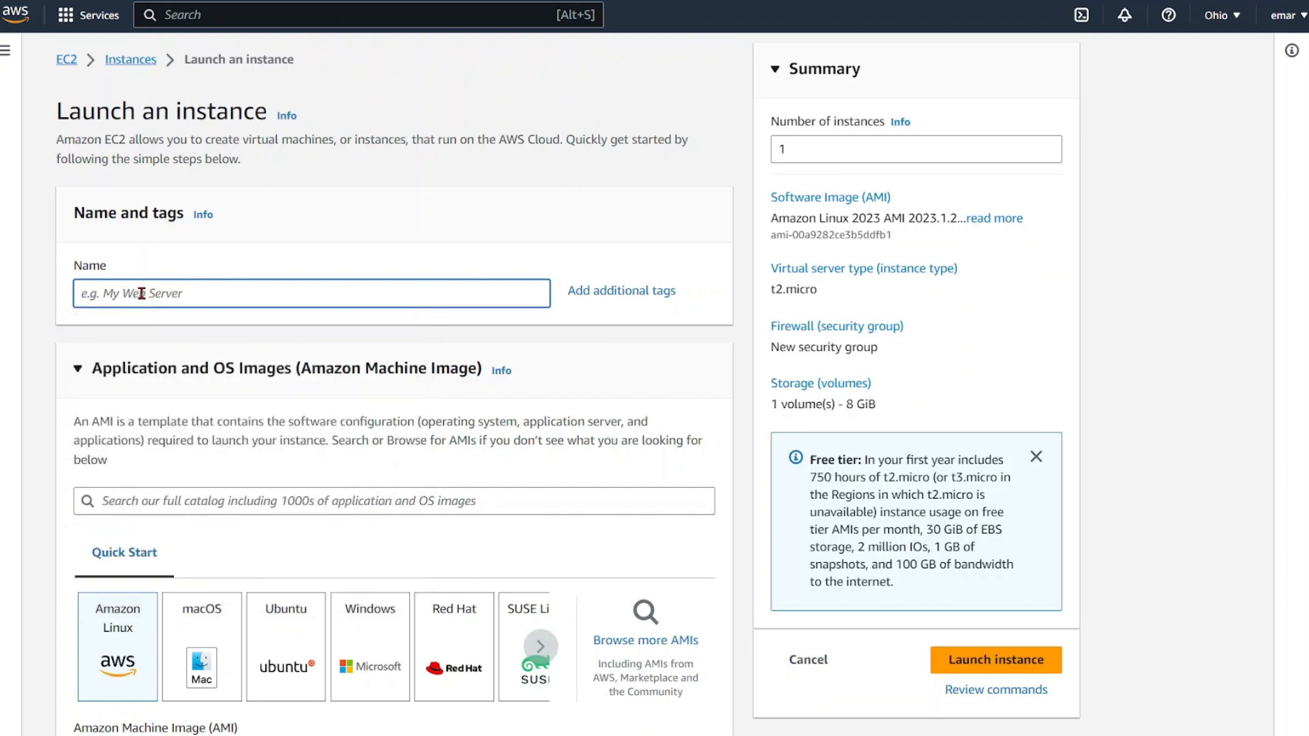
text(emarv)
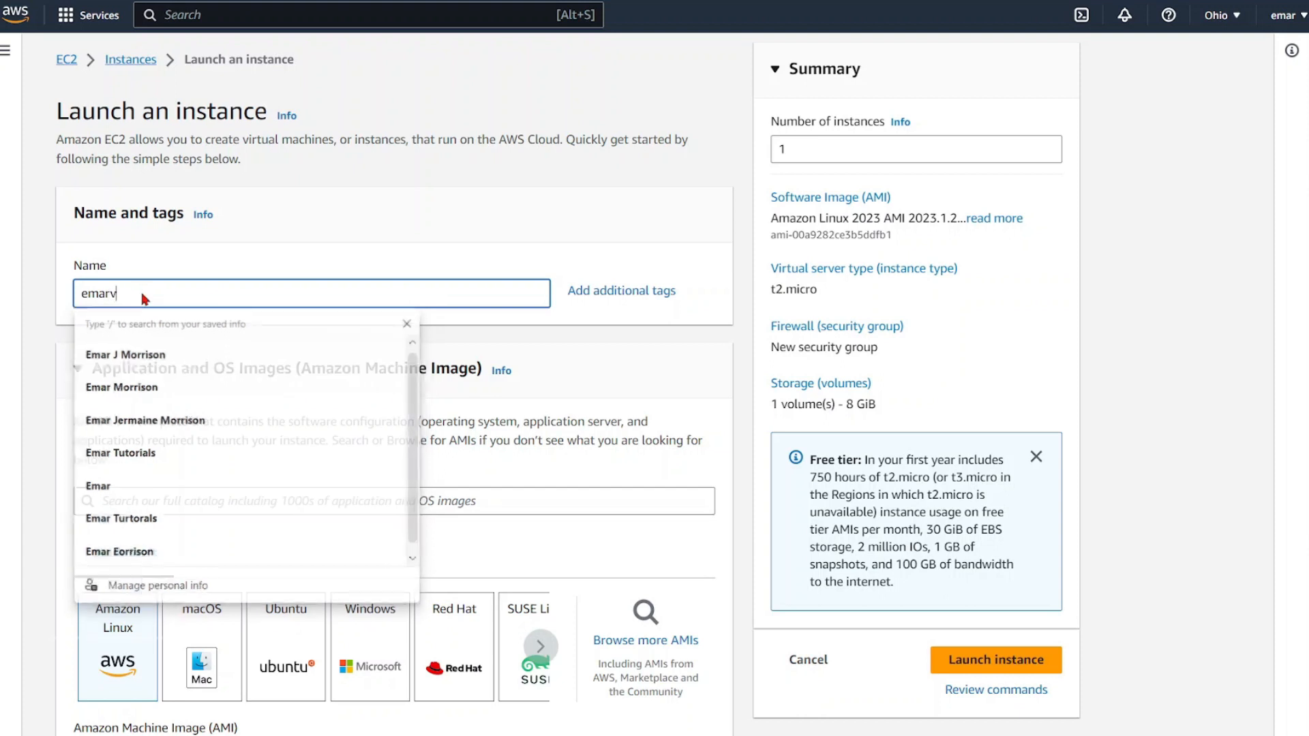
text(ersity)
scroll(341, 381, down, 3)
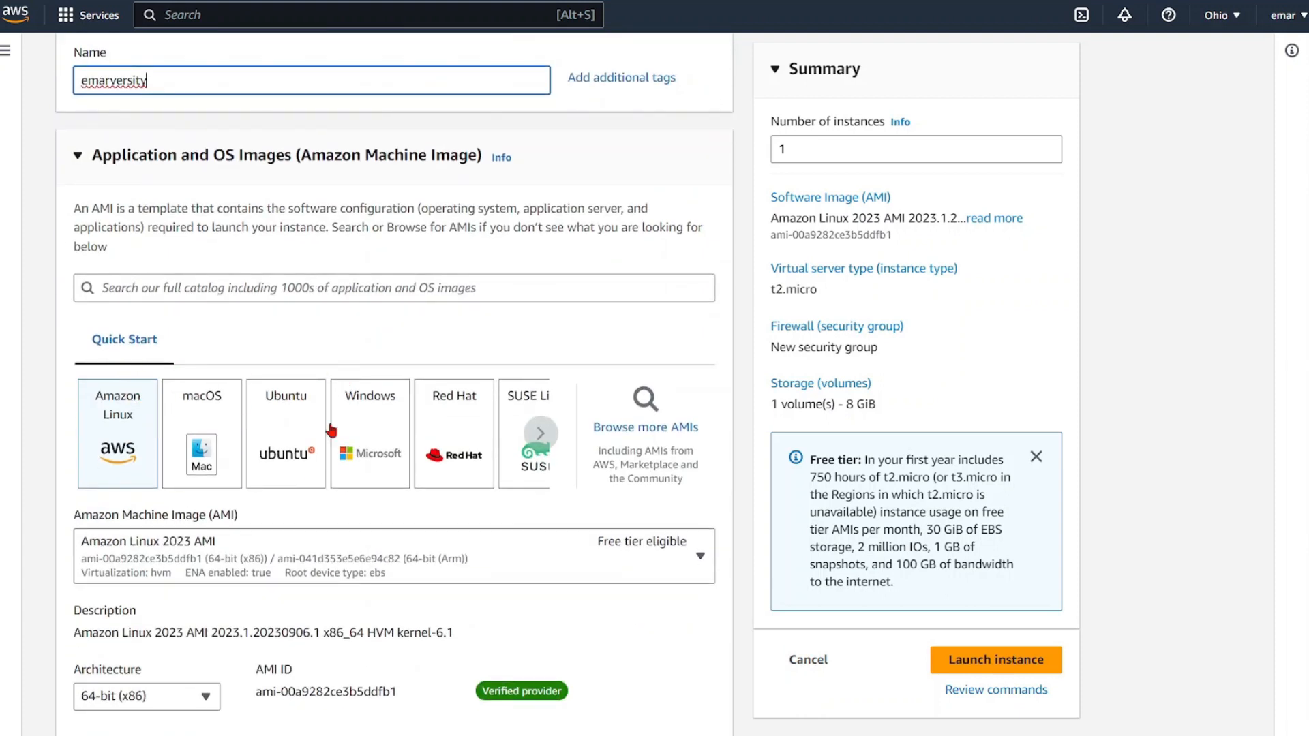
click(367, 425)
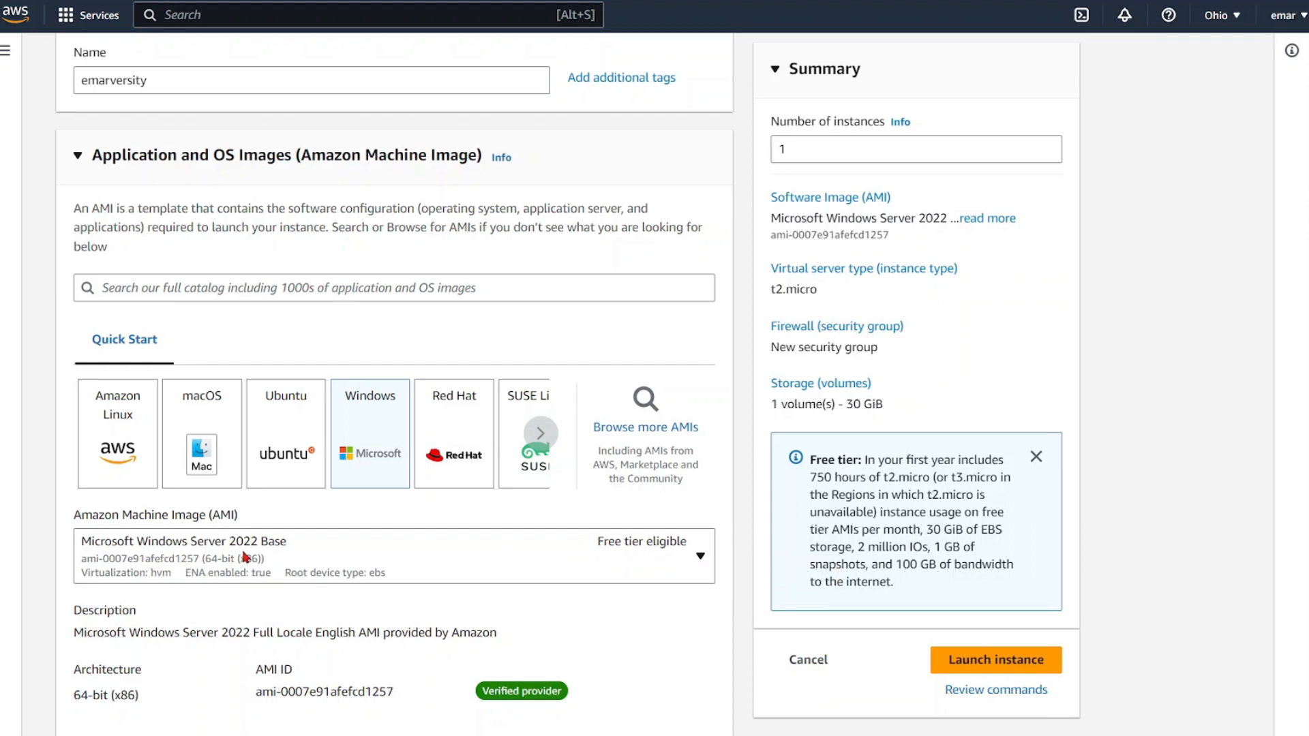
Create an RSA key pair named emarvesritykey in .pem format for logging in to the instance
scroll(364, 520, down, 3)
scroll(364, 520, down, 9)
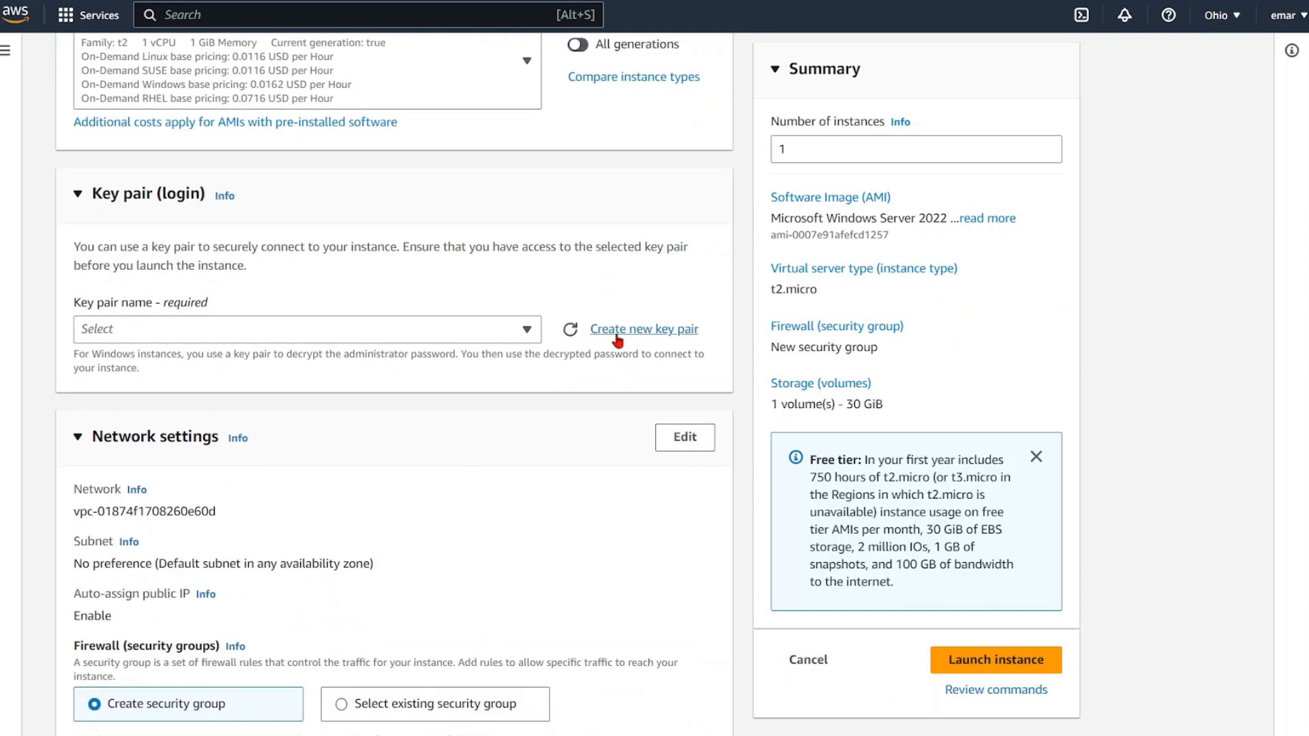
click(617, 334)
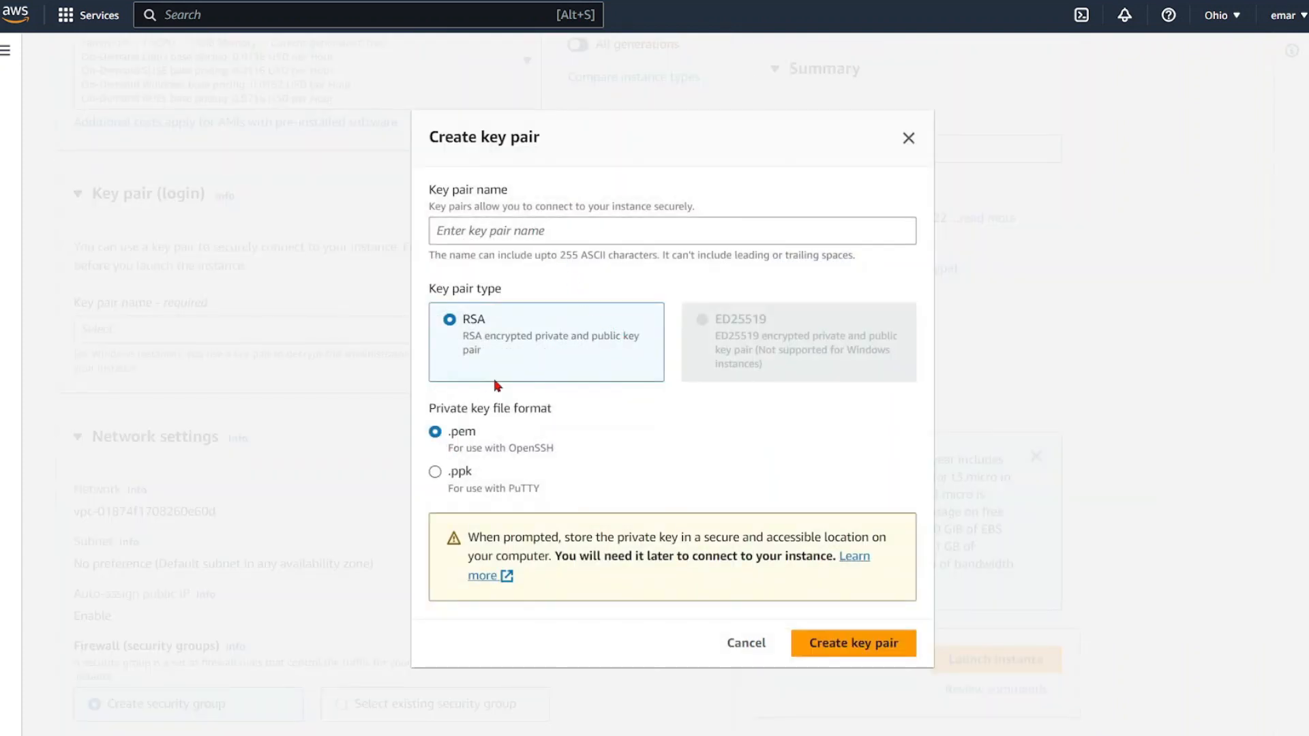
click(534, 232)
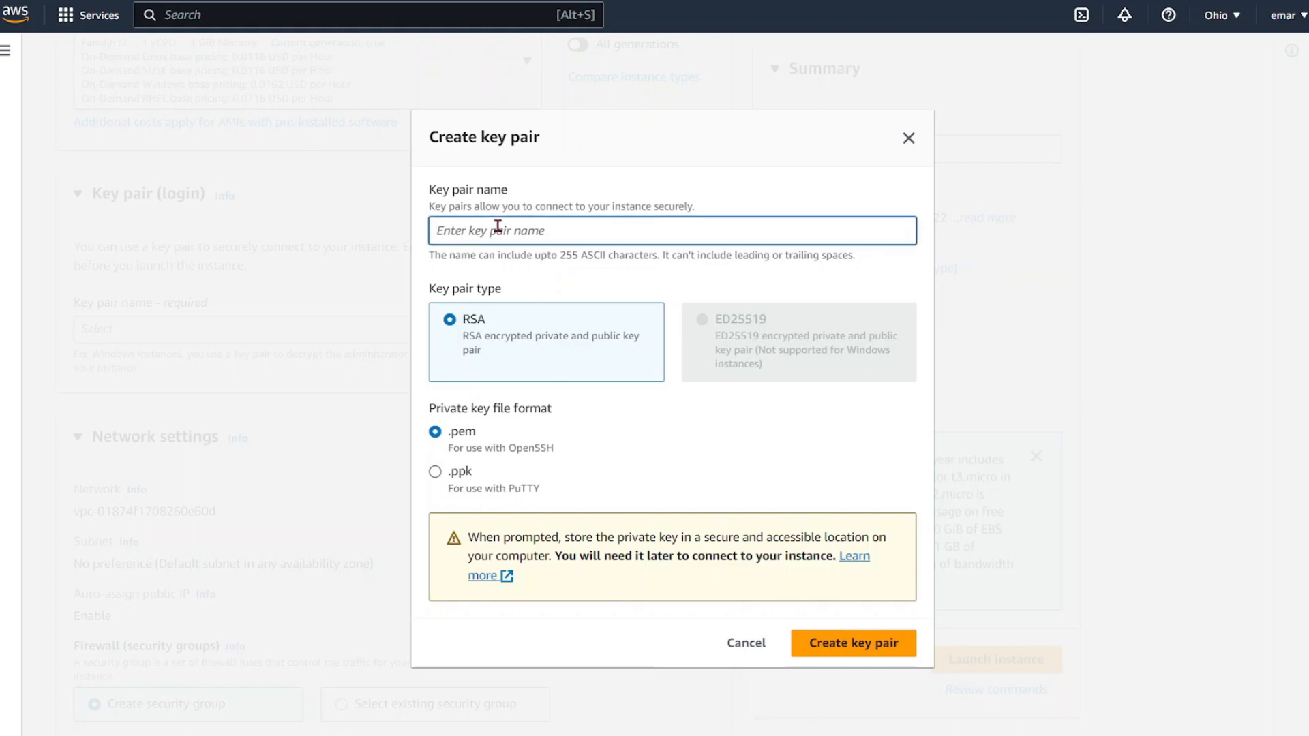
text(emarvesritykey)
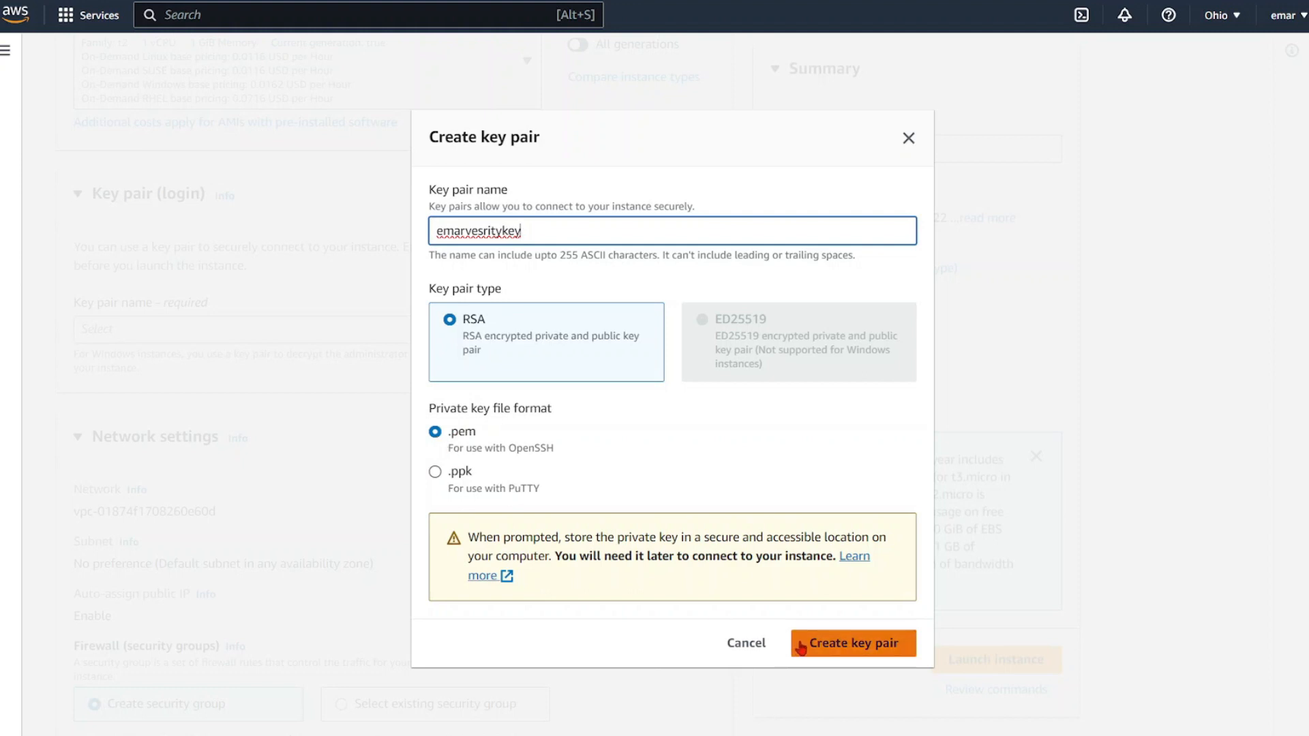
click(829, 652)
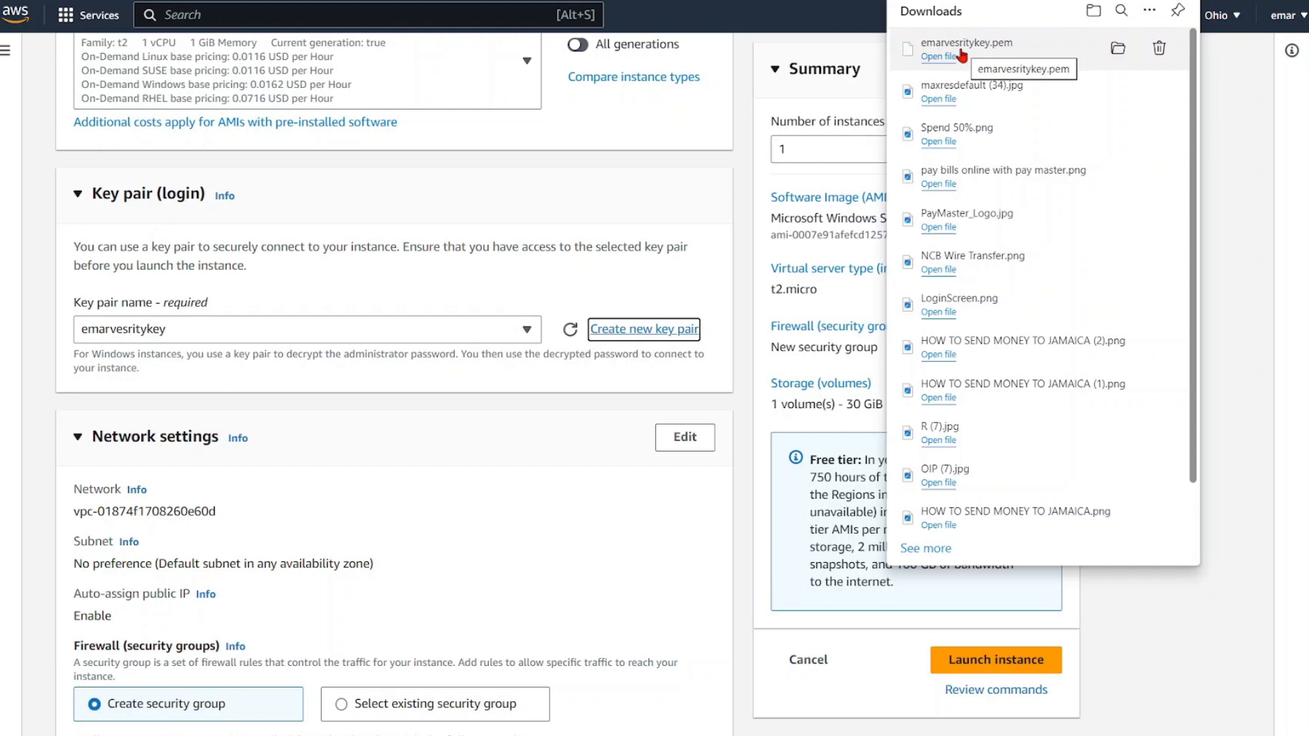
click(704, 182)
Restrict the new security group's allowed RDP traffic source to My IP
scroll(655, 218, down, 6)
scroll(612, 254, down, 3)
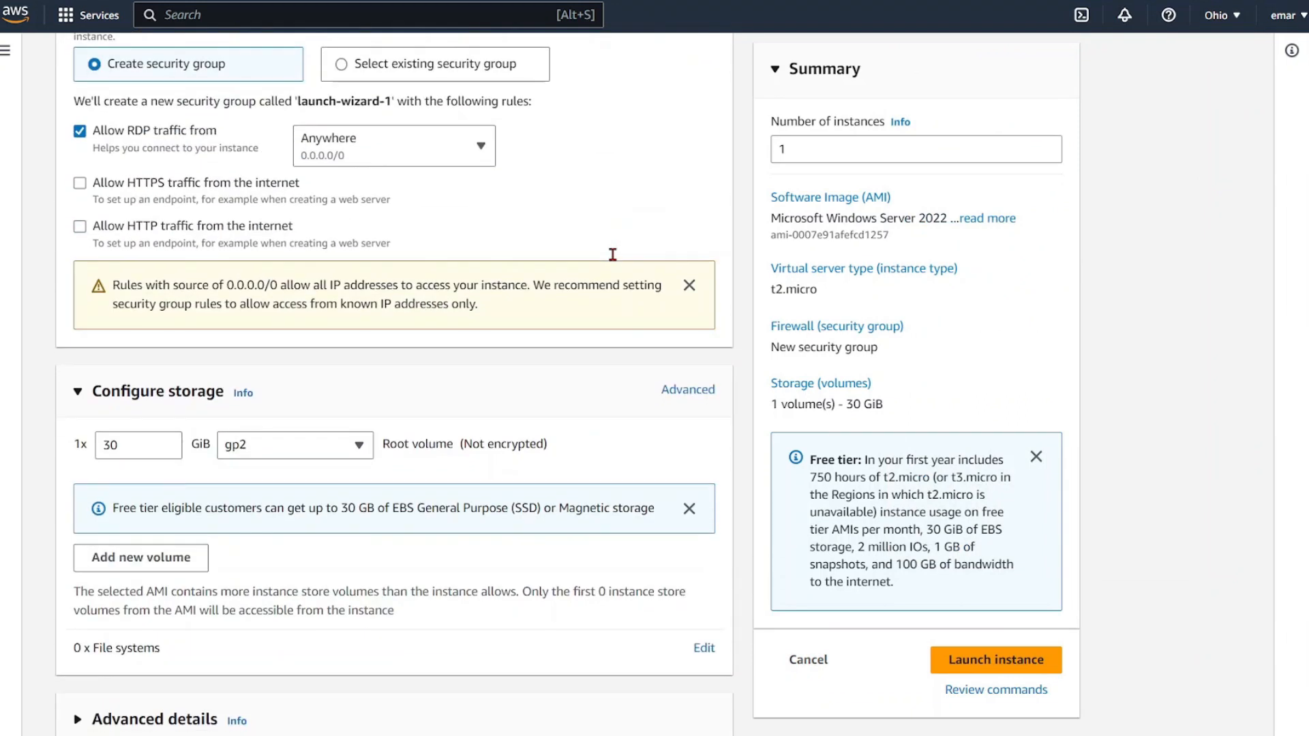
click(480, 145)
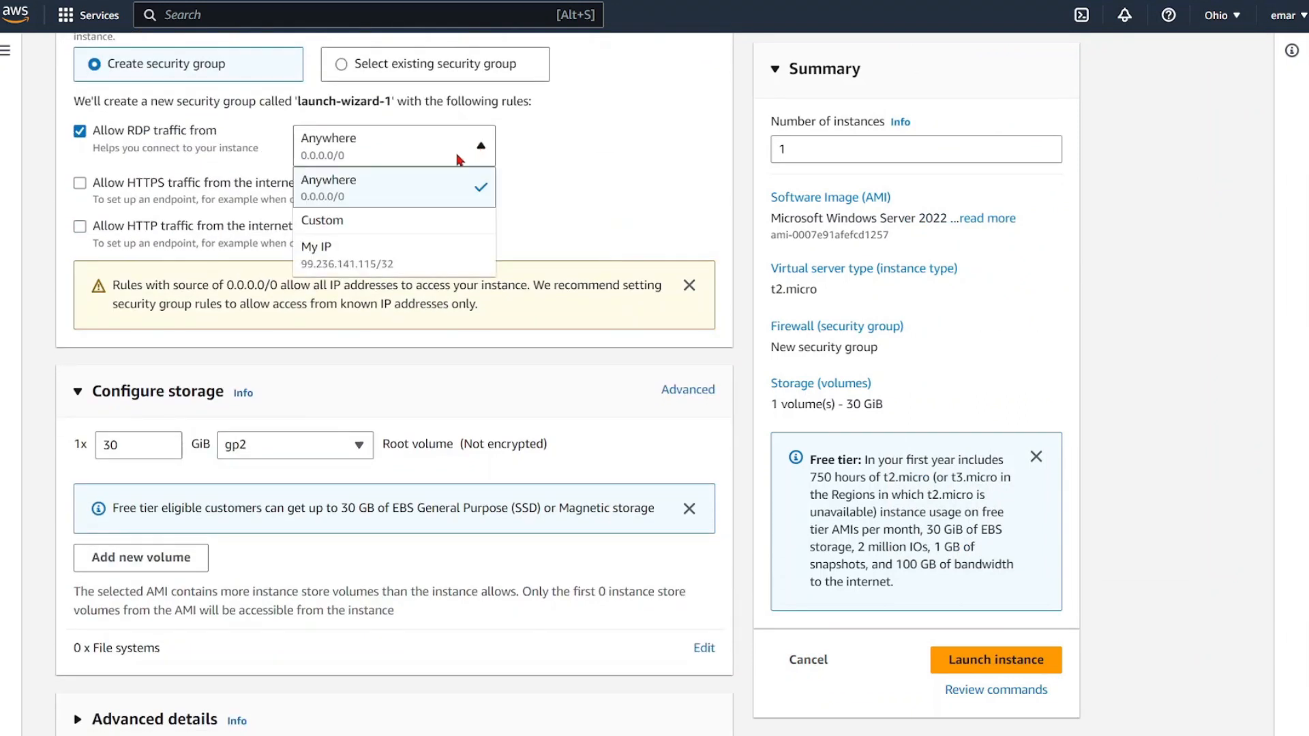
click(337, 256)
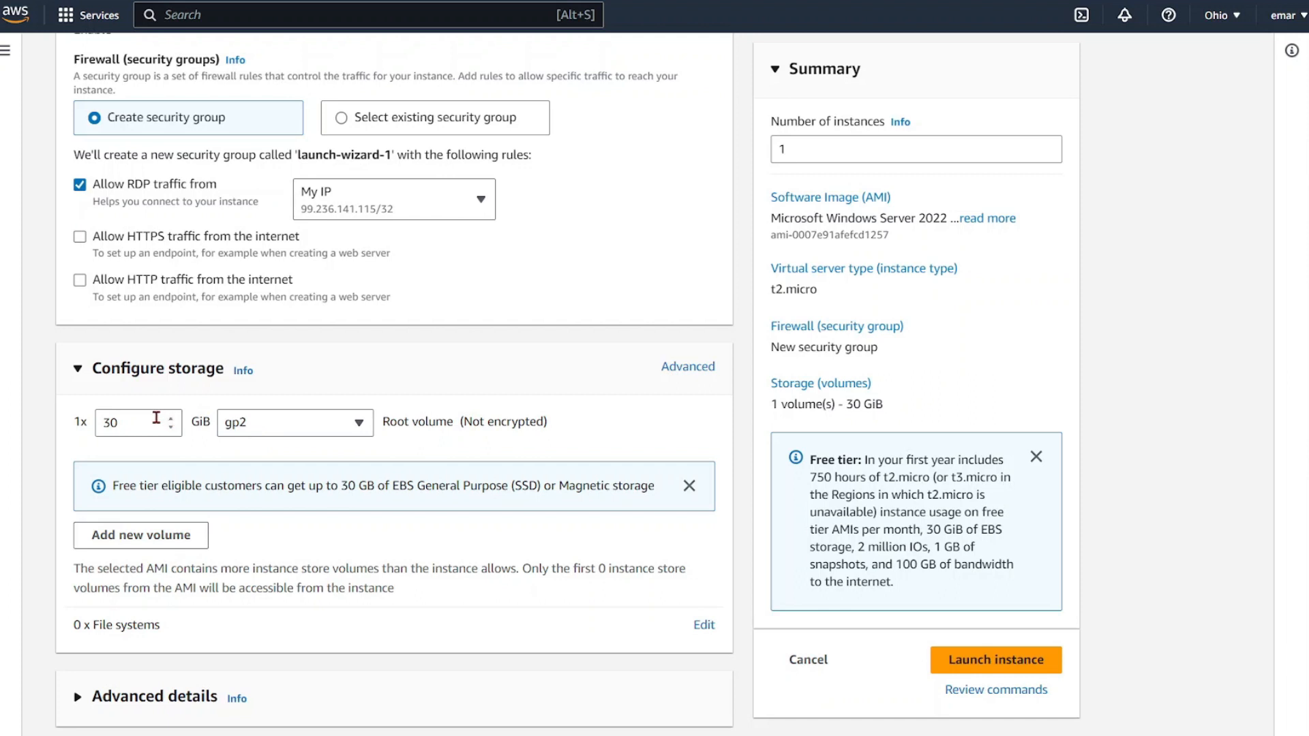
Review the root volume's type choices and the advanced details, including the IAM instance profile options
click(365, 424)
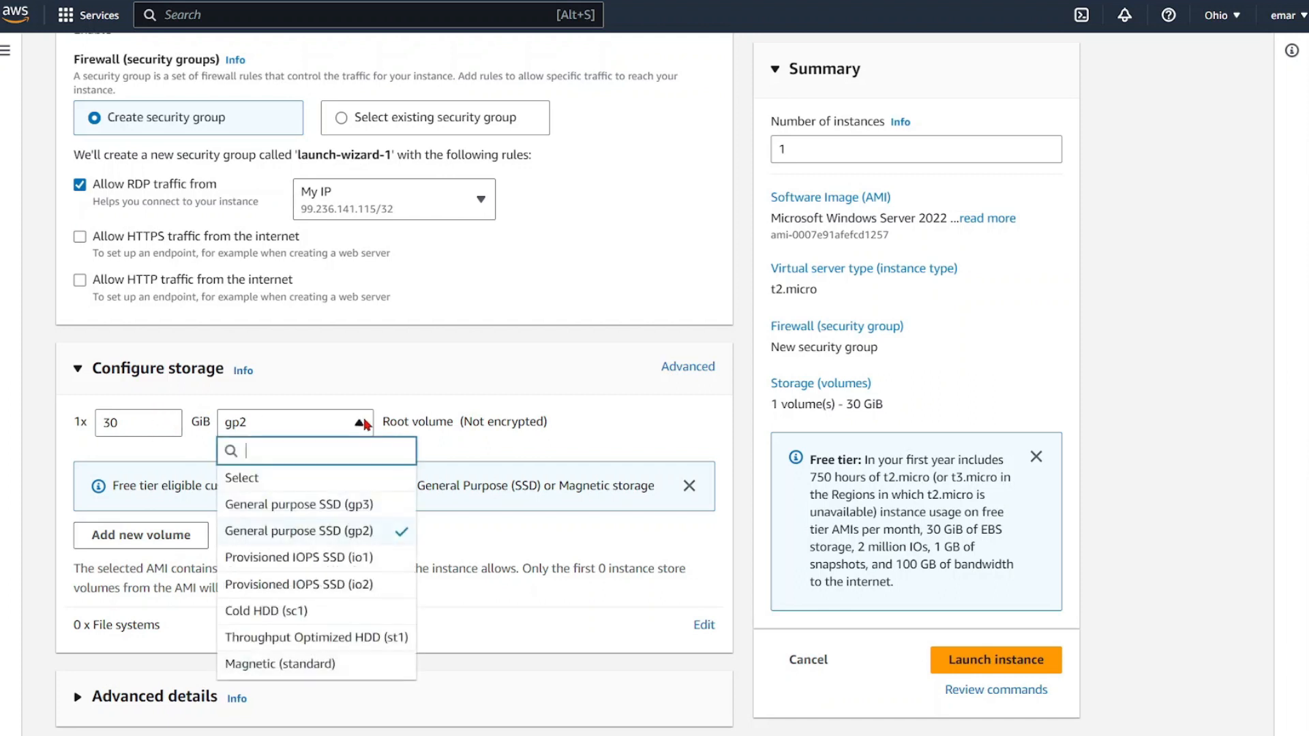
click(365, 423)
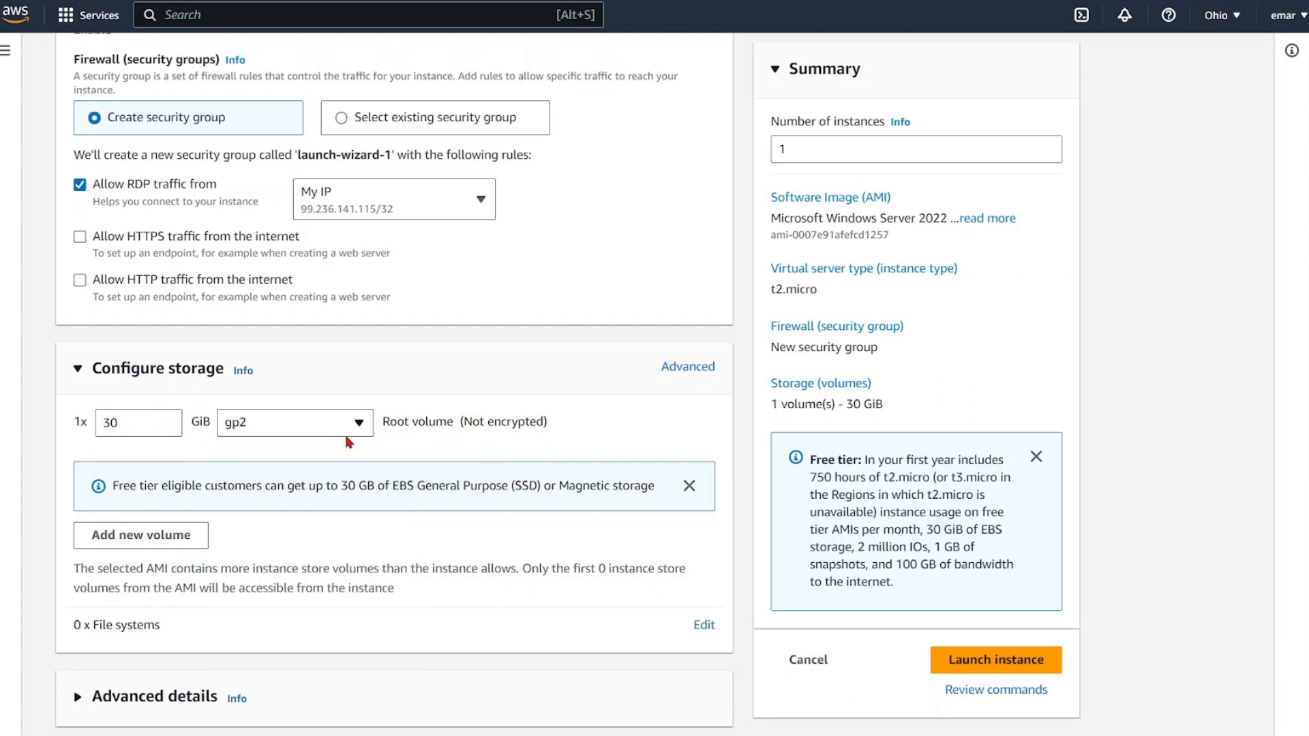
click(78, 696)
scroll(184, 619, down, 5)
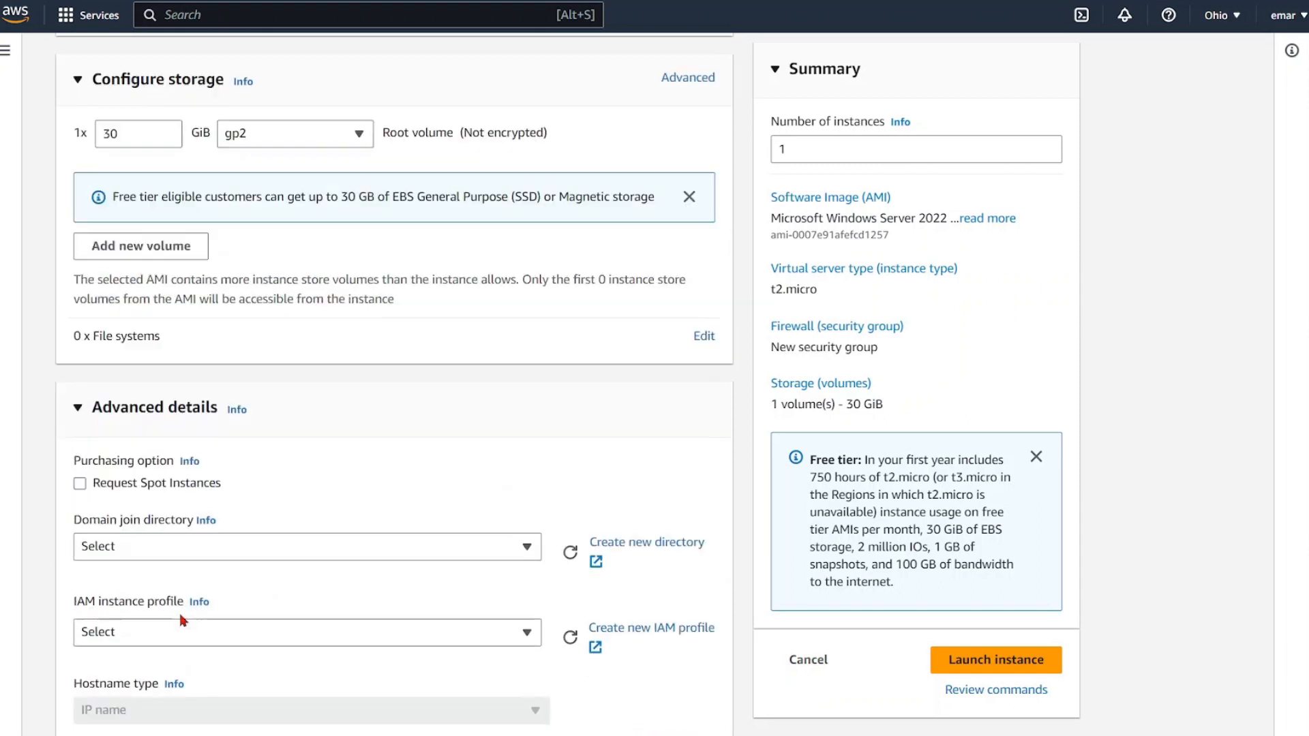
scroll(185, 619, down, 3)
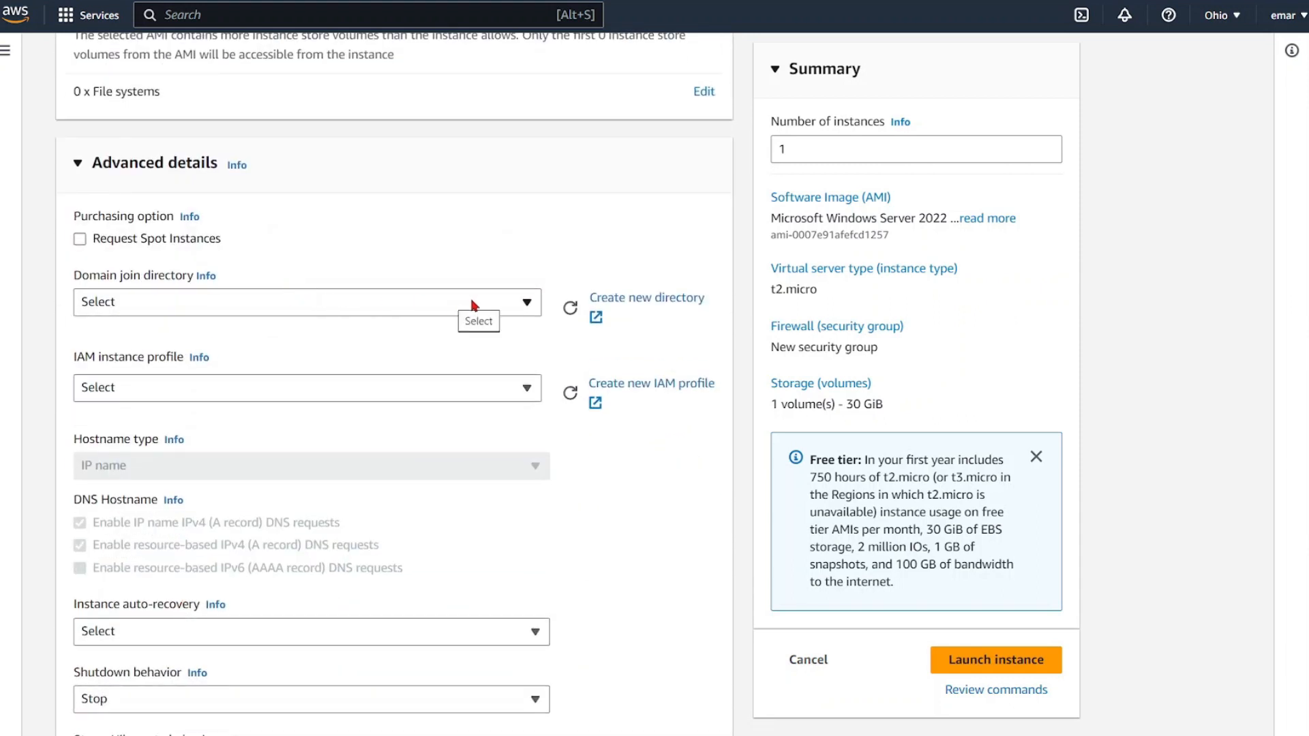
click(531, 393)
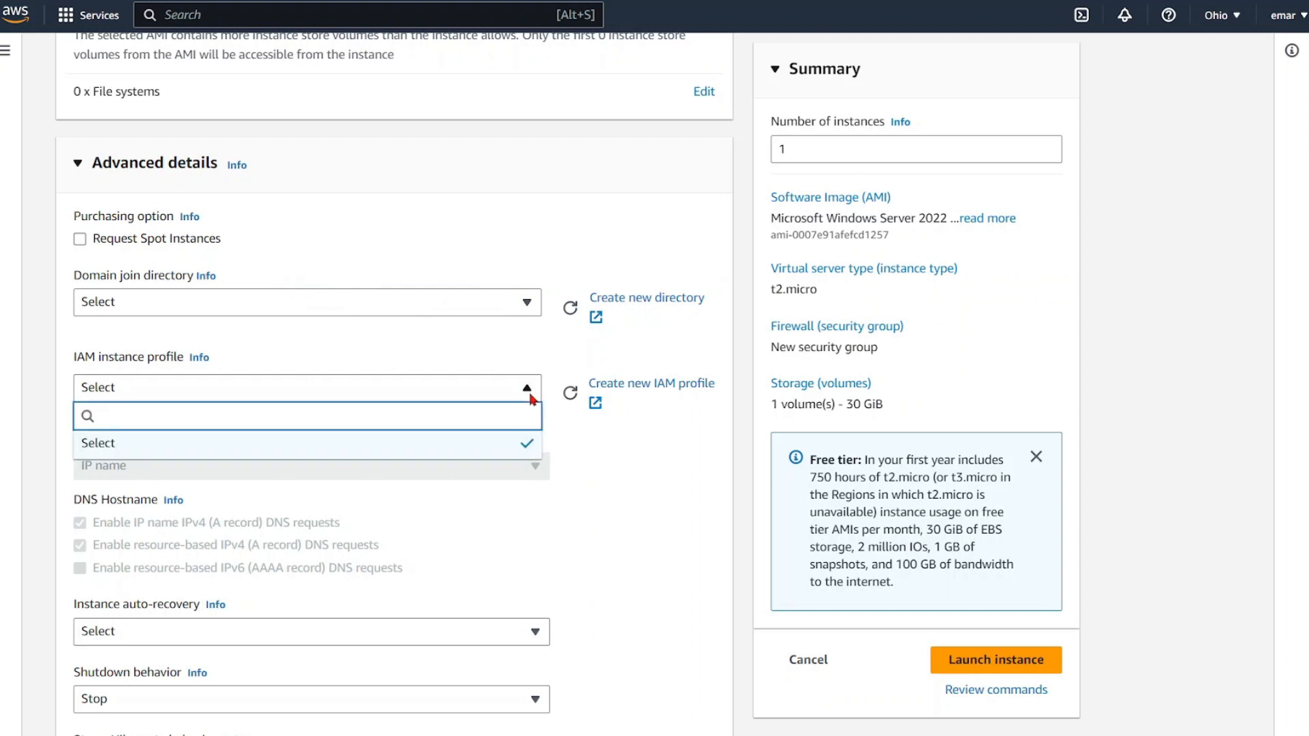
scroll(532, 399, down, 18)
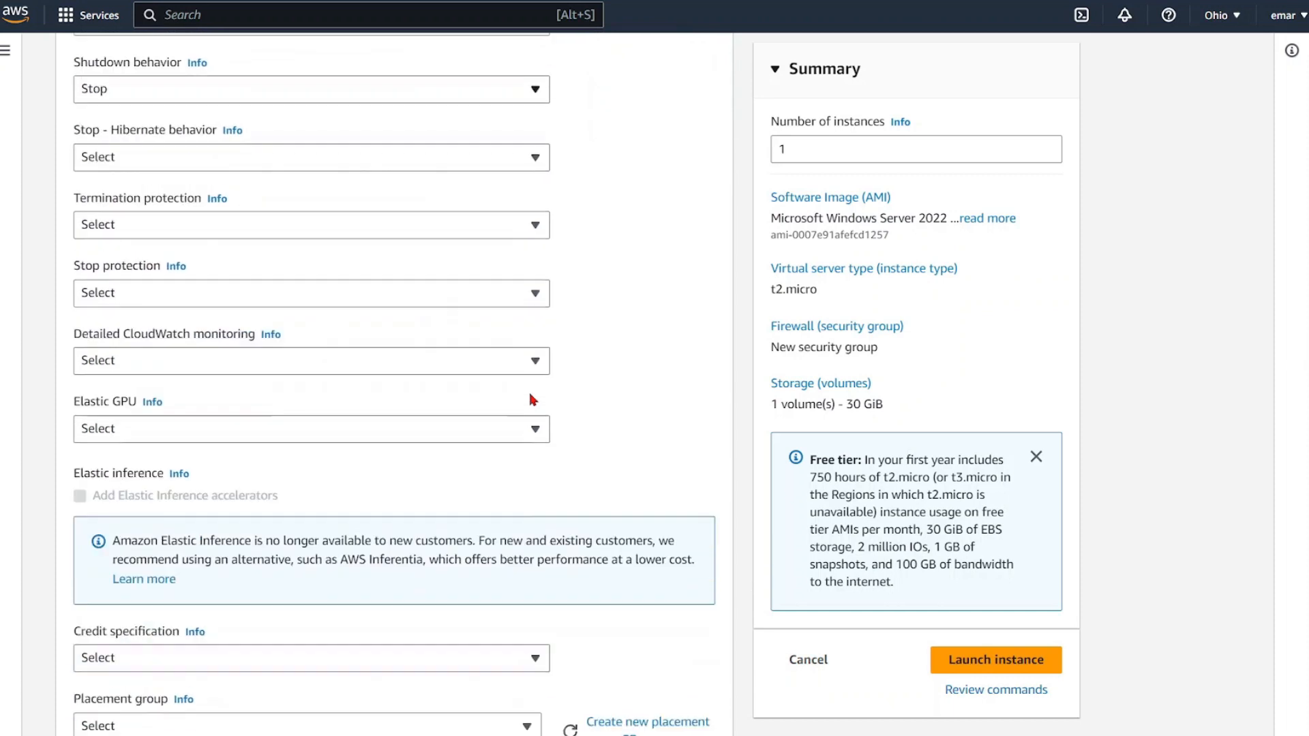
Launch the configured instance and open its instance summary
click(992, 668)
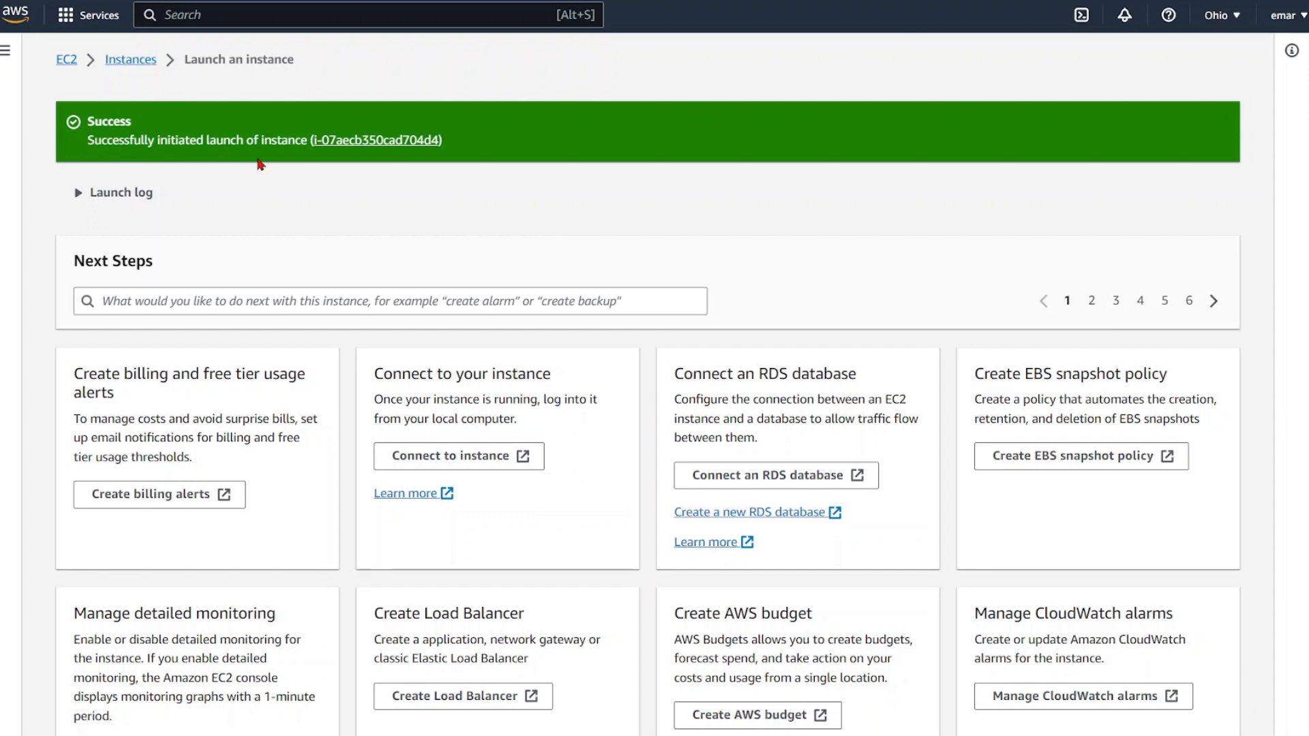
click(394, 143)
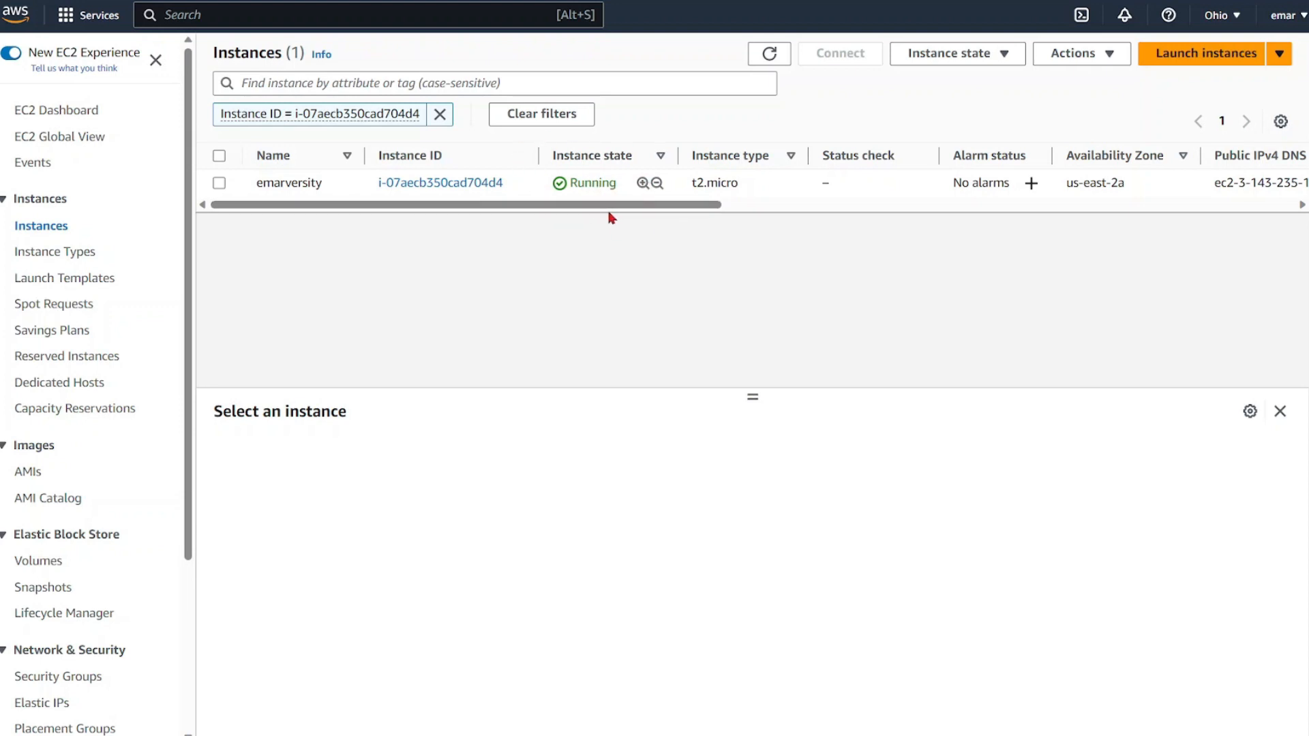
click(422, 186)
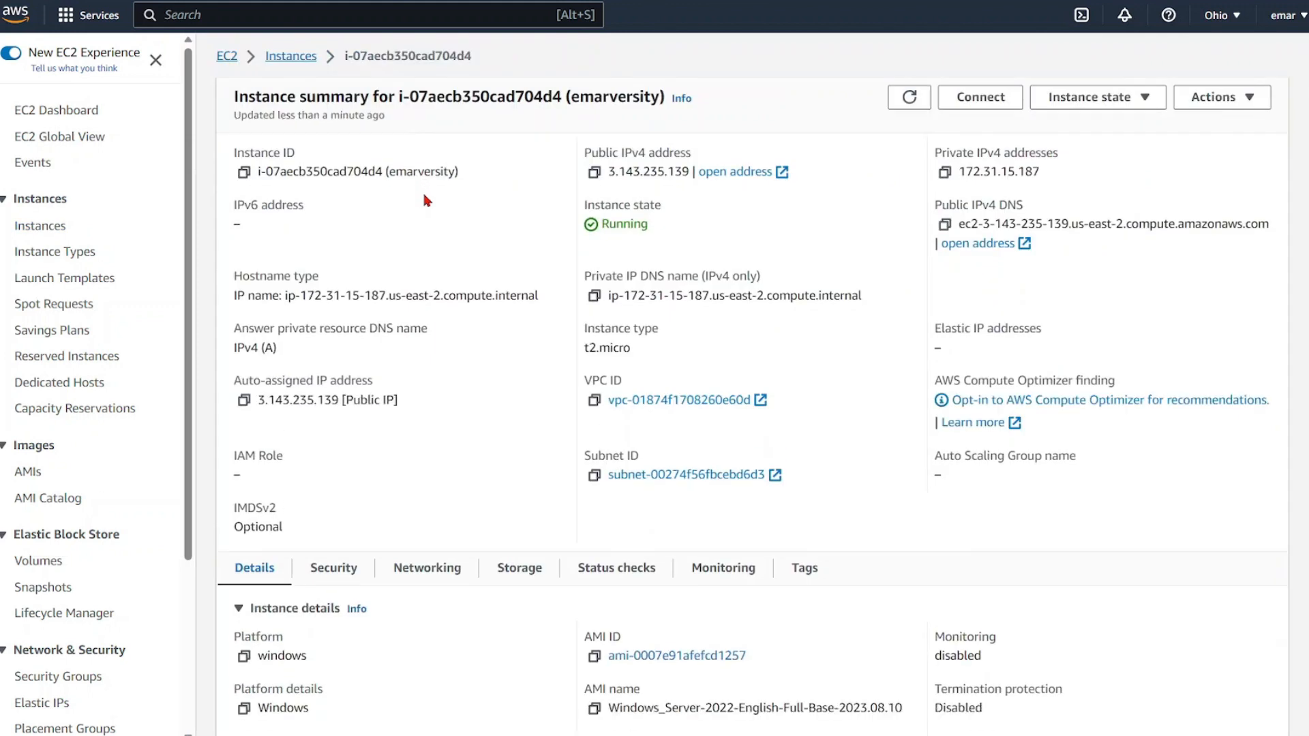
Download and keep the remote desktop file for connecting with an RDP client, and copy the connection user name
click(975, 102)
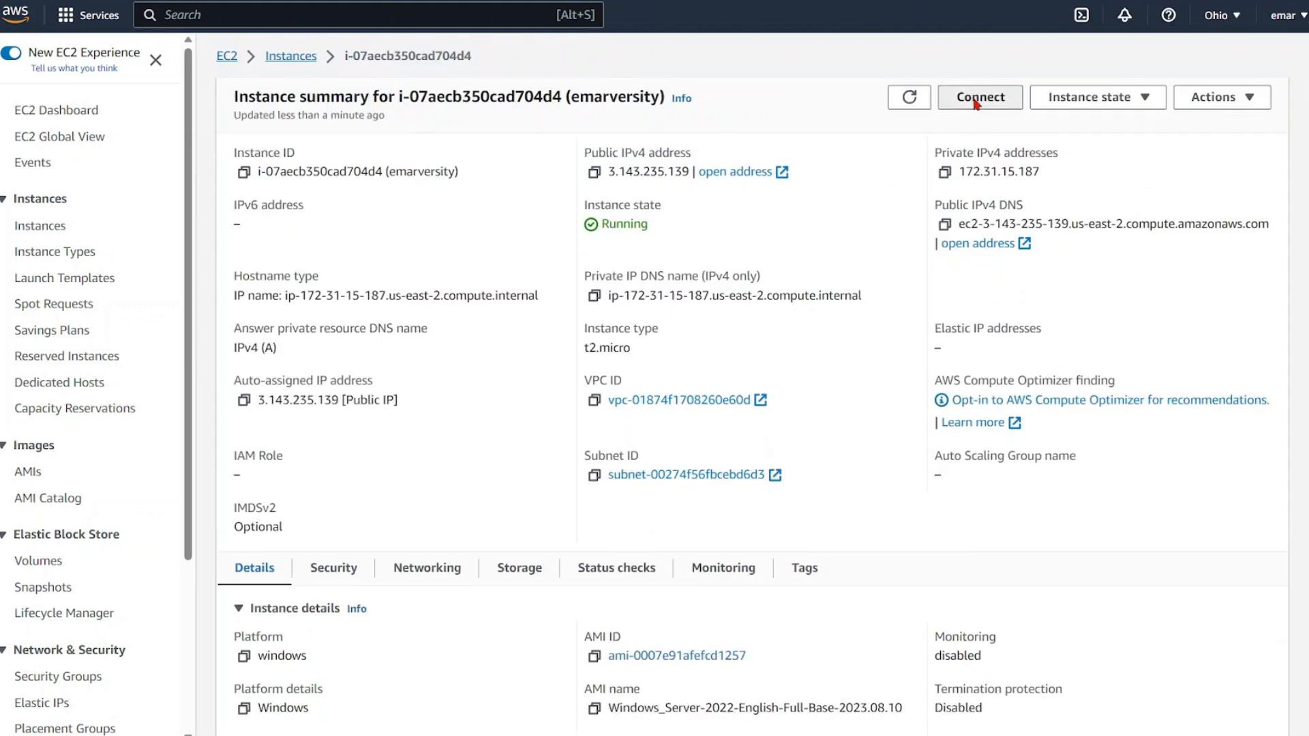
click(231, 192)
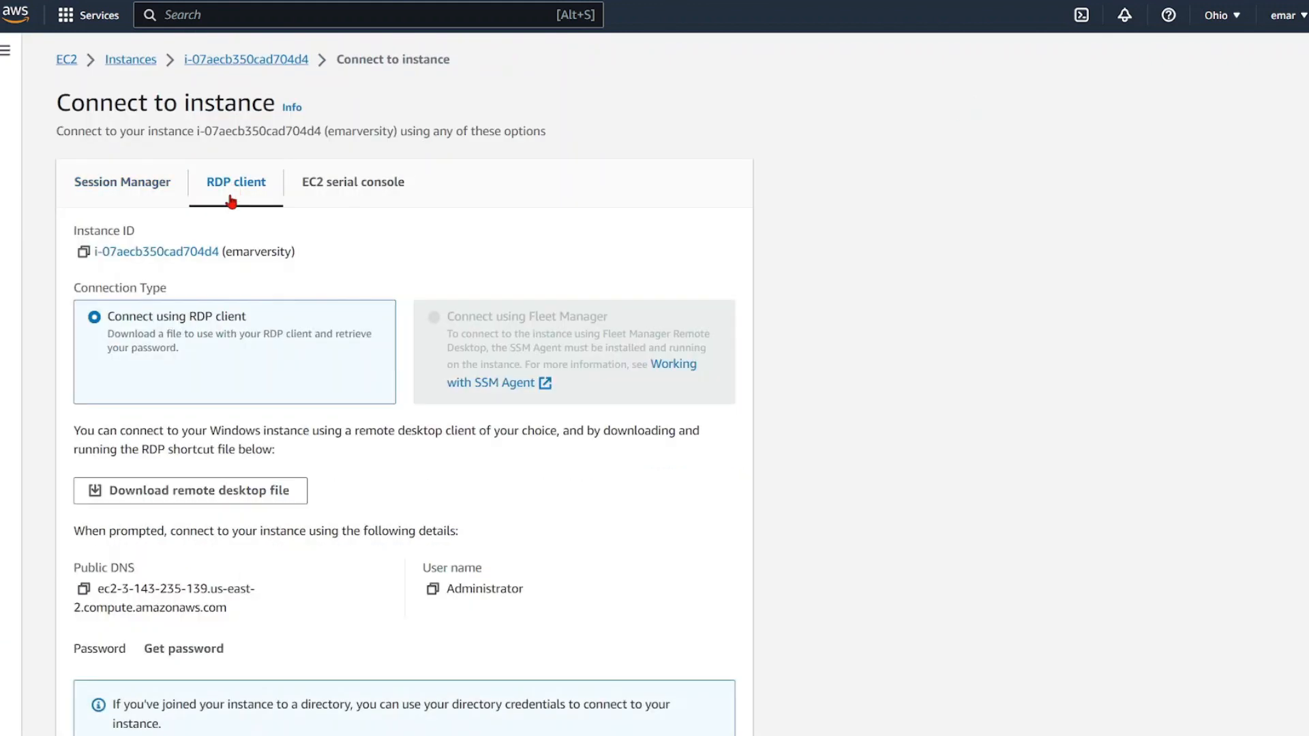
scroll(259, 279, down, 1)
click(204, 409)
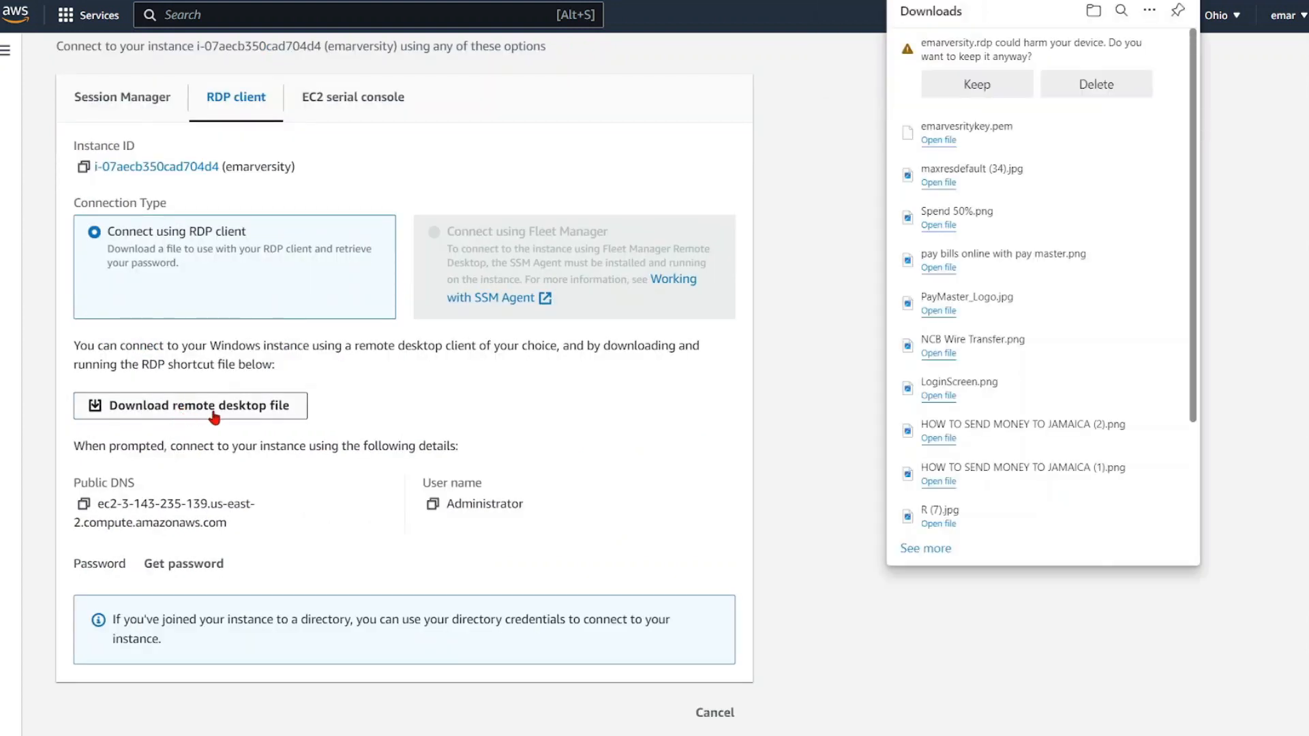
click(975, 87)
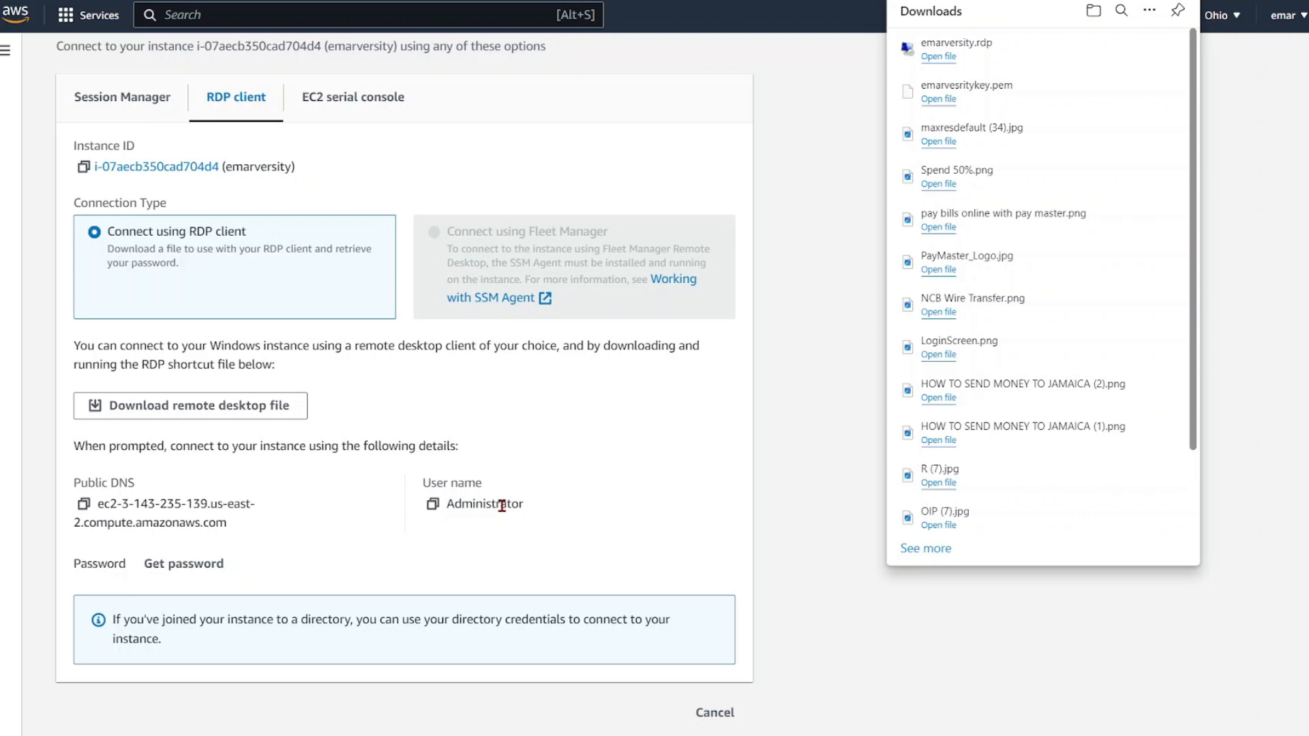
click(434, 508)
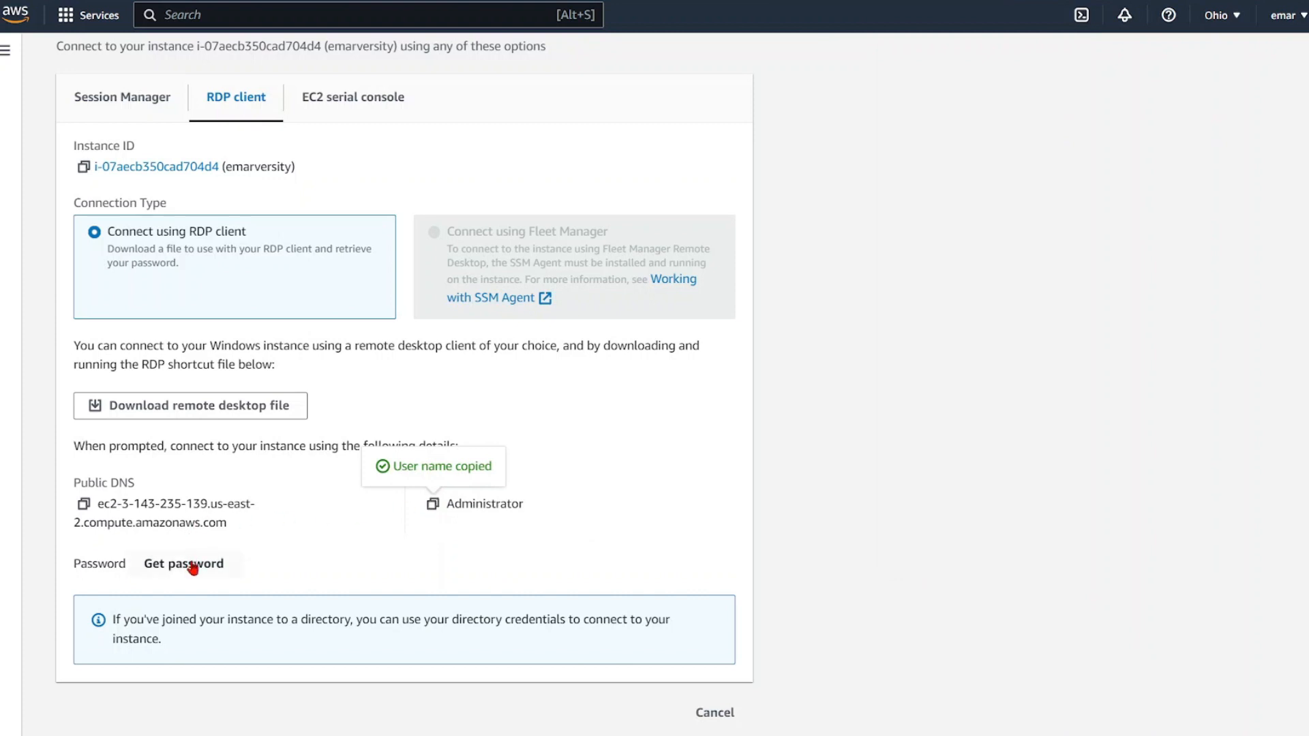
Retrieve the instance's Windows administrator password by uploading the private key file emarvesritykey.pem from Downloads and decrypting it
click(174, 572)
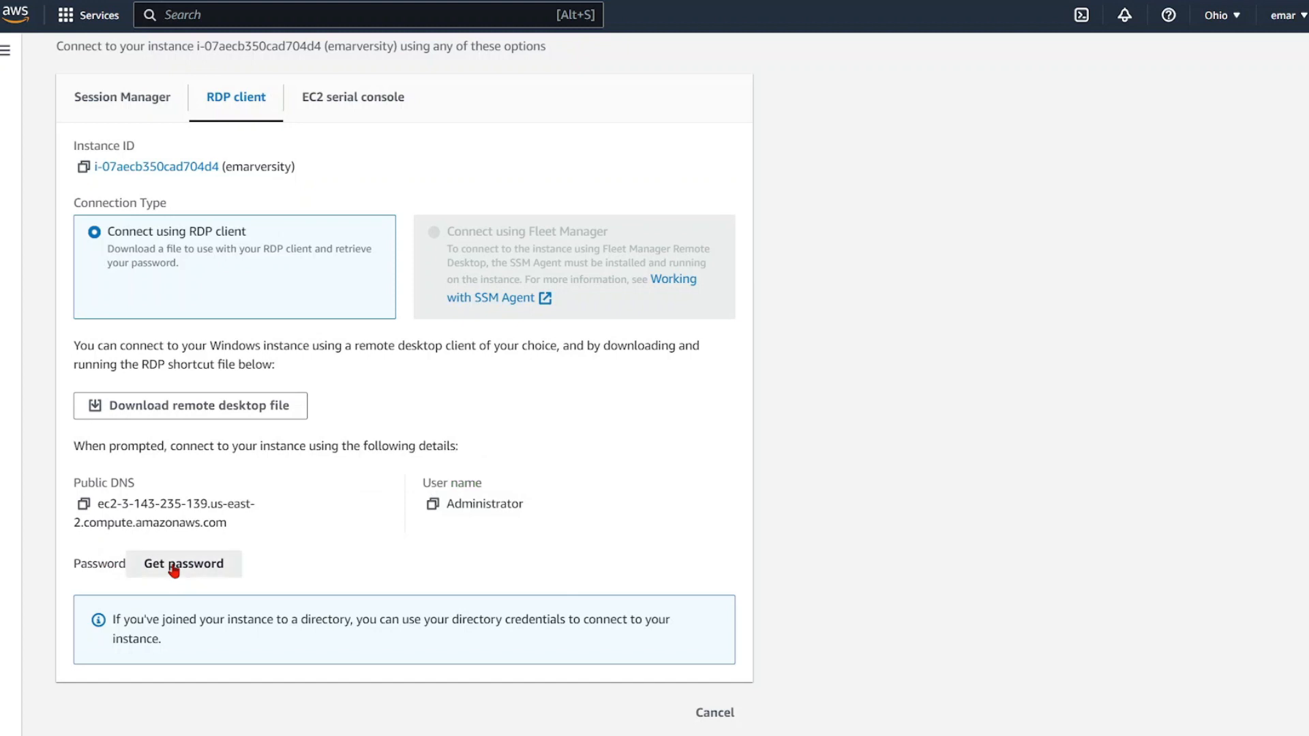
click(147, 343)
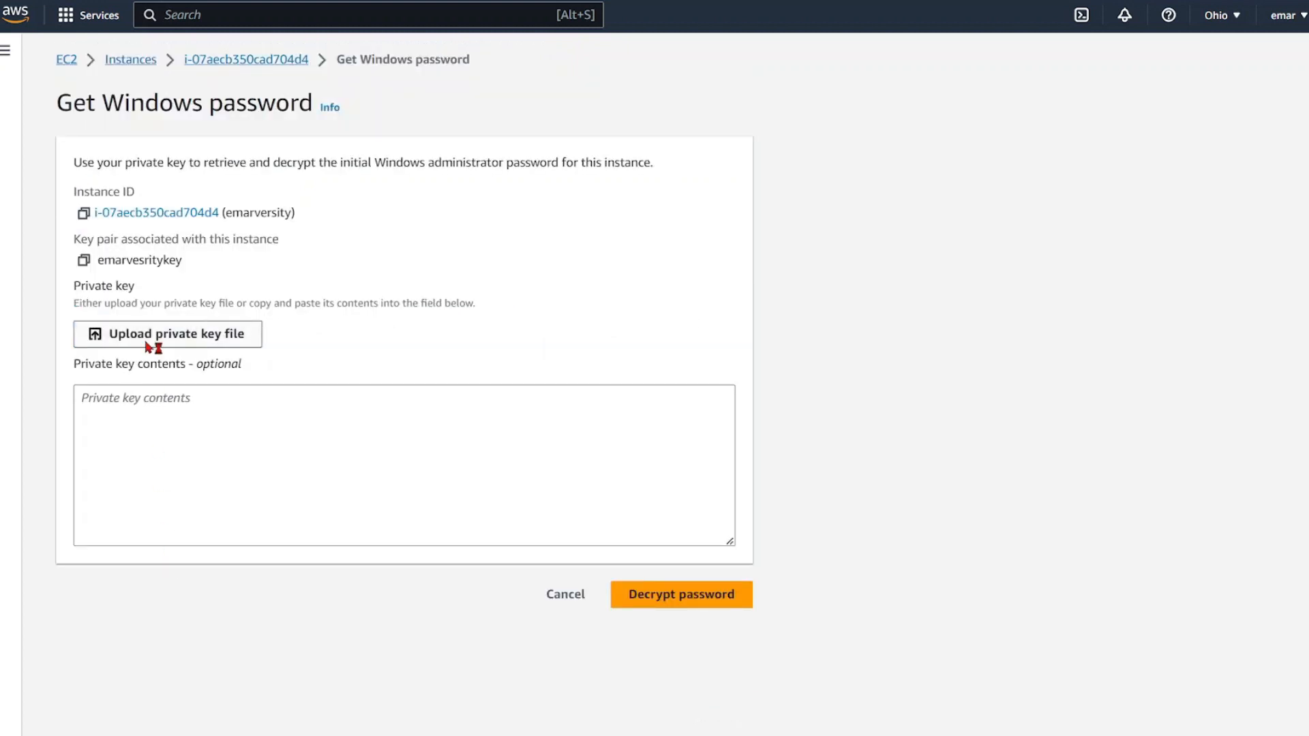
click(383, 246)
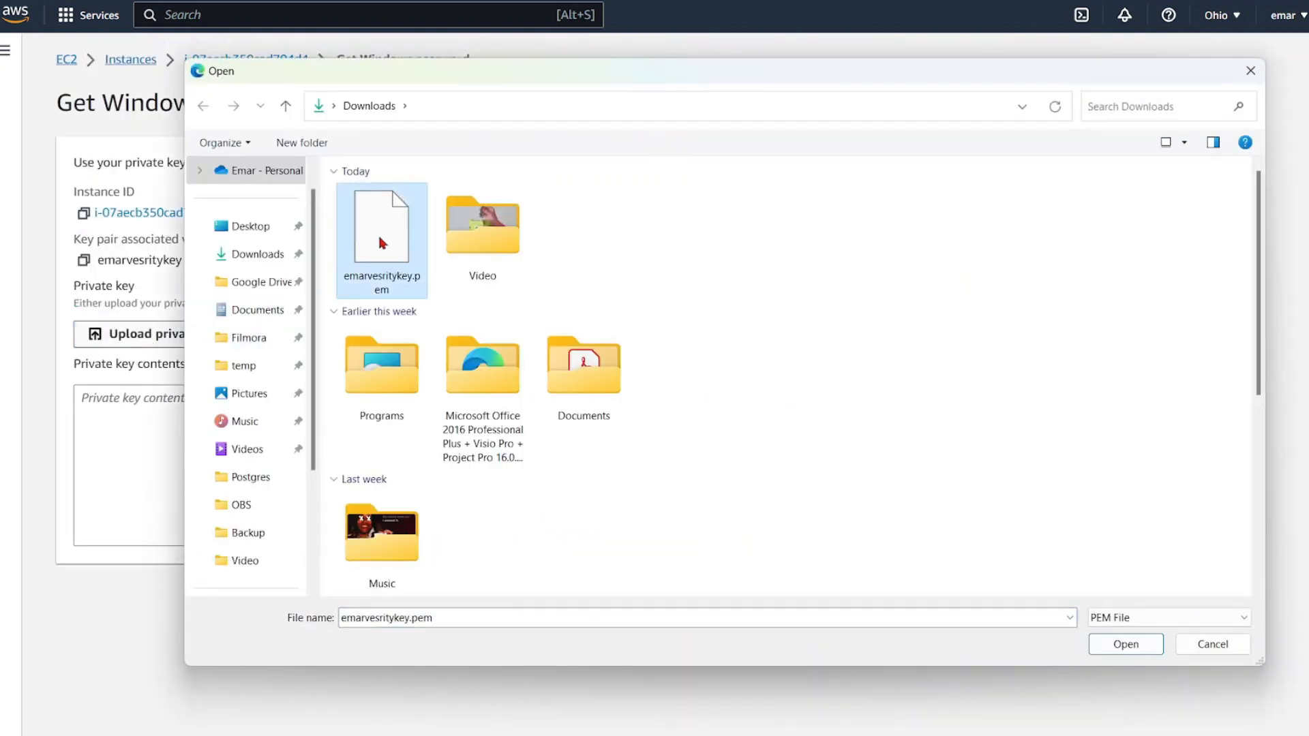
click(1127, 641)
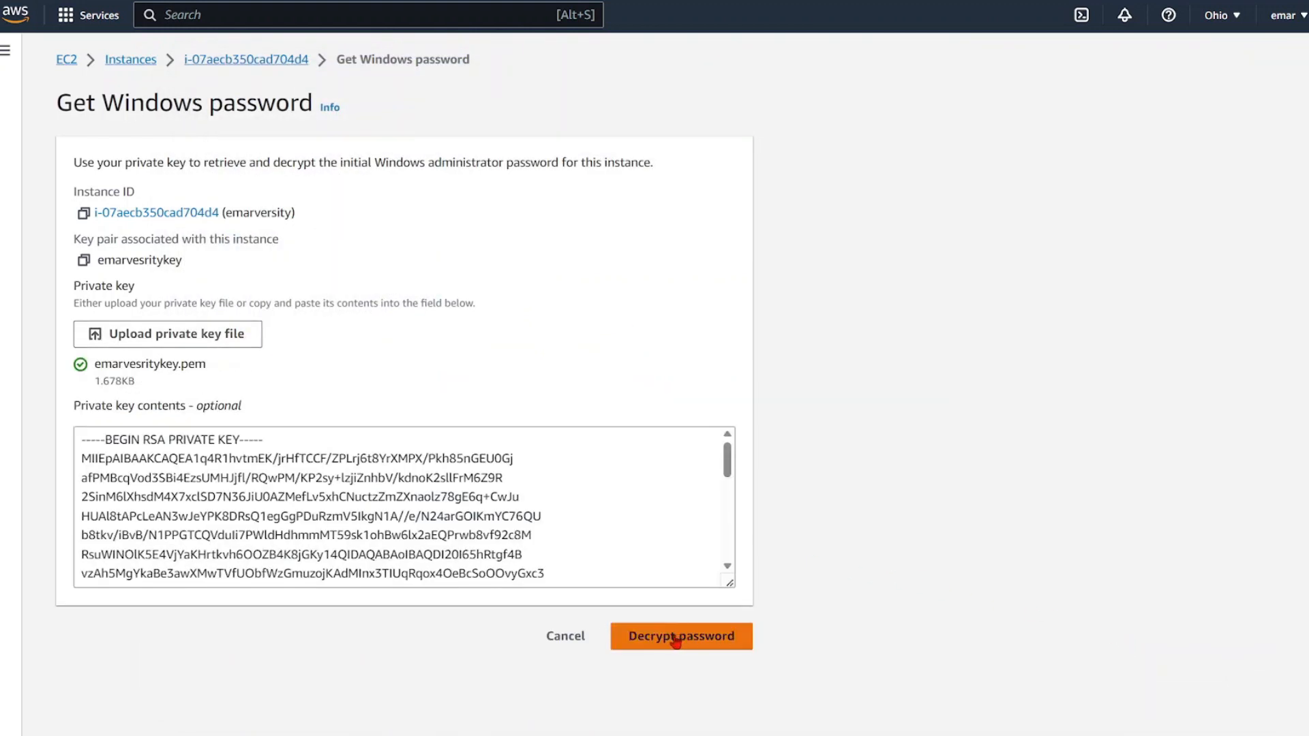
click(677, 641)
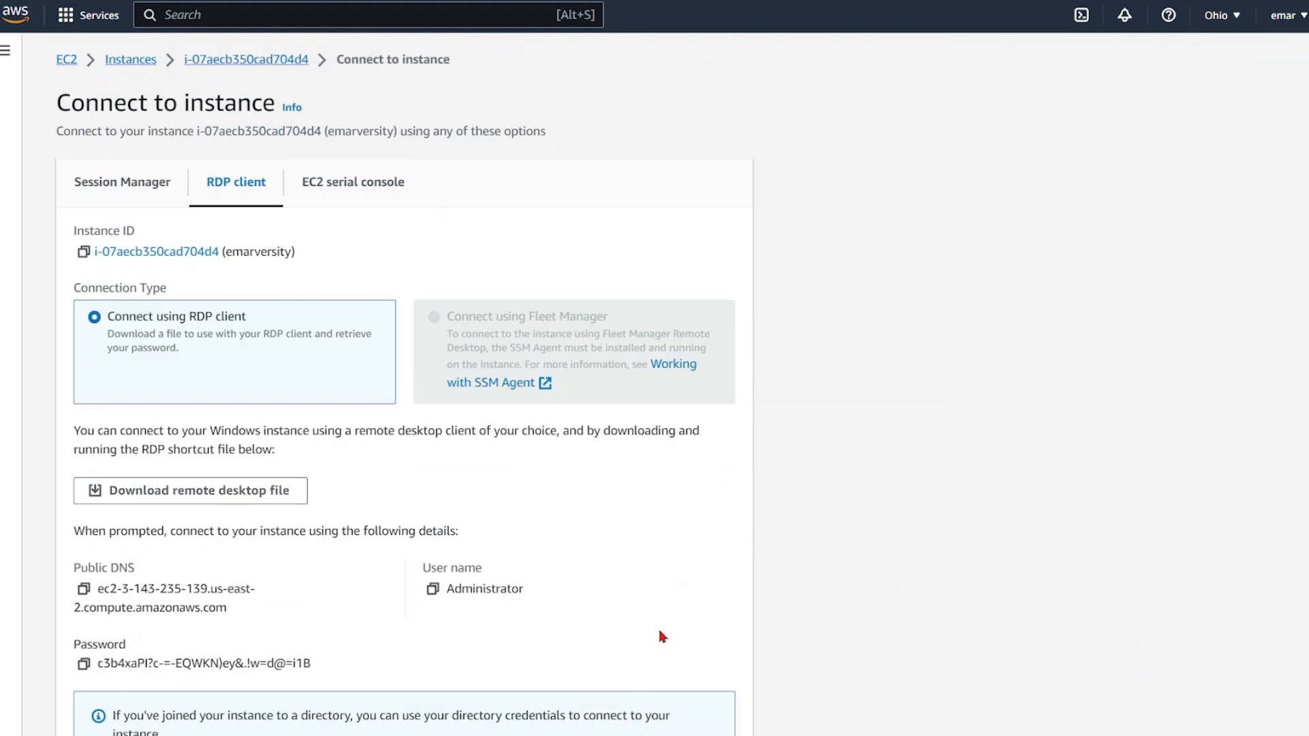
scroll(660, 628, down, 2)
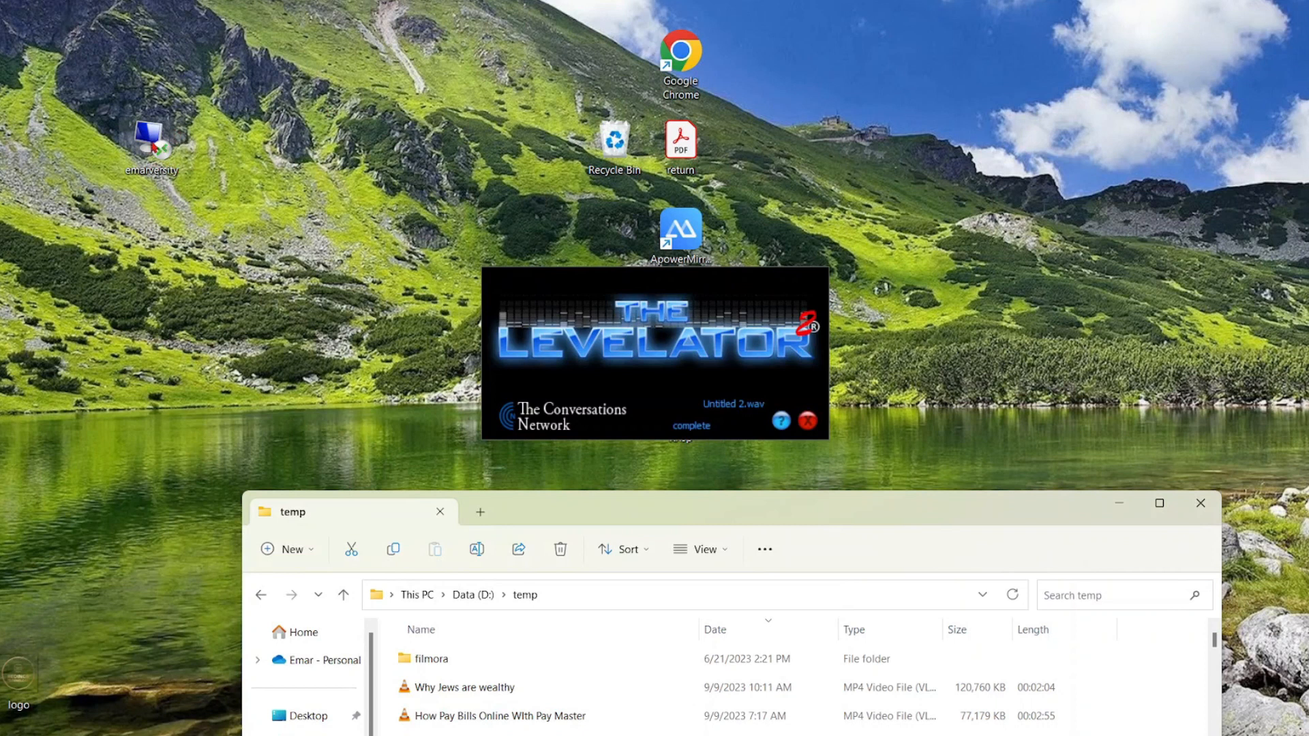
Start a Remote Desktop connection from the desktop's emarversity file despite the unknown publisher, and copy the decrypted password from the AWS console
double_click(156, 141)
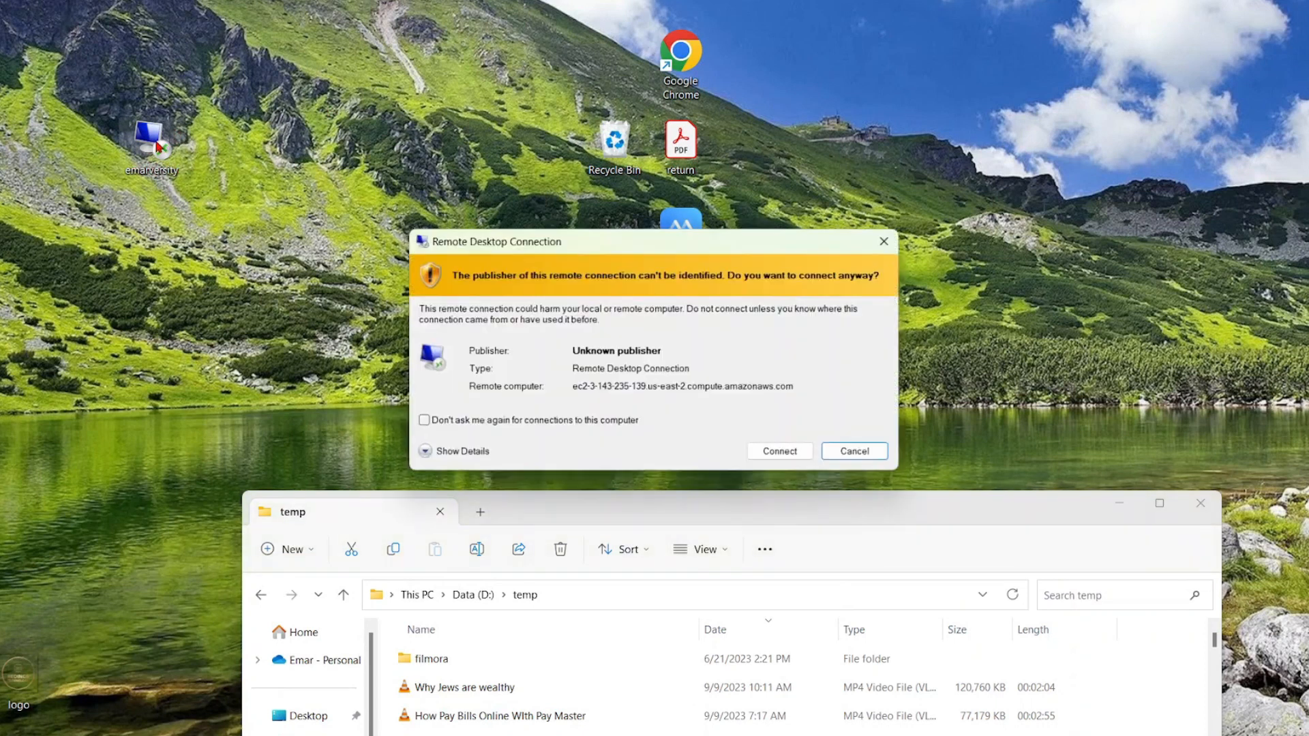
click(777, 458)
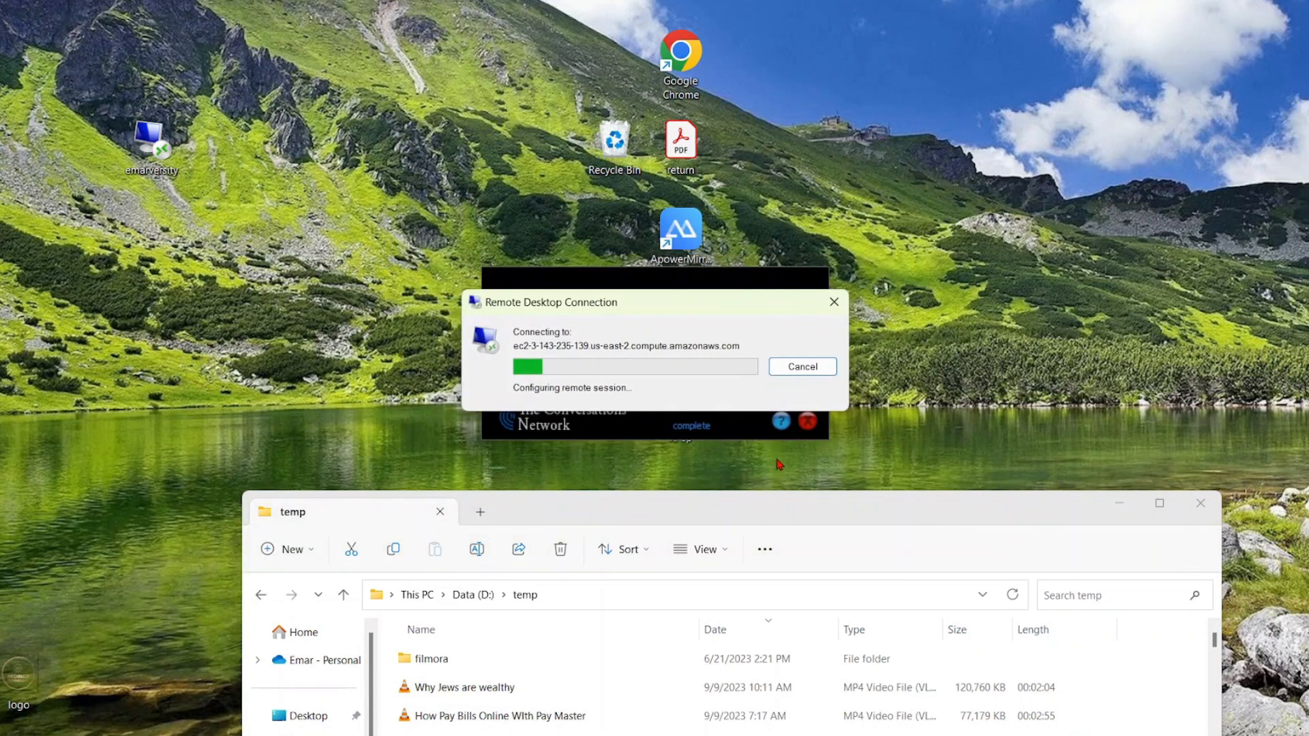
click(205, 735)
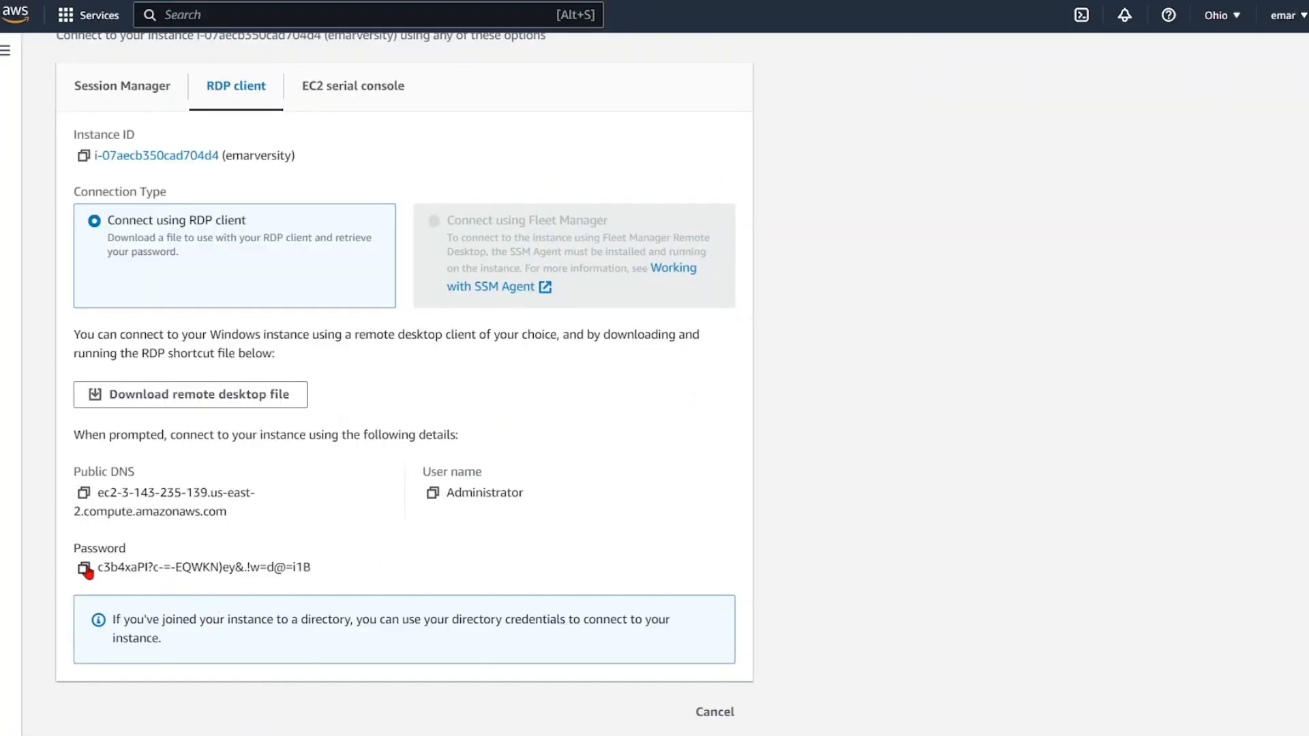
click(84, 569)
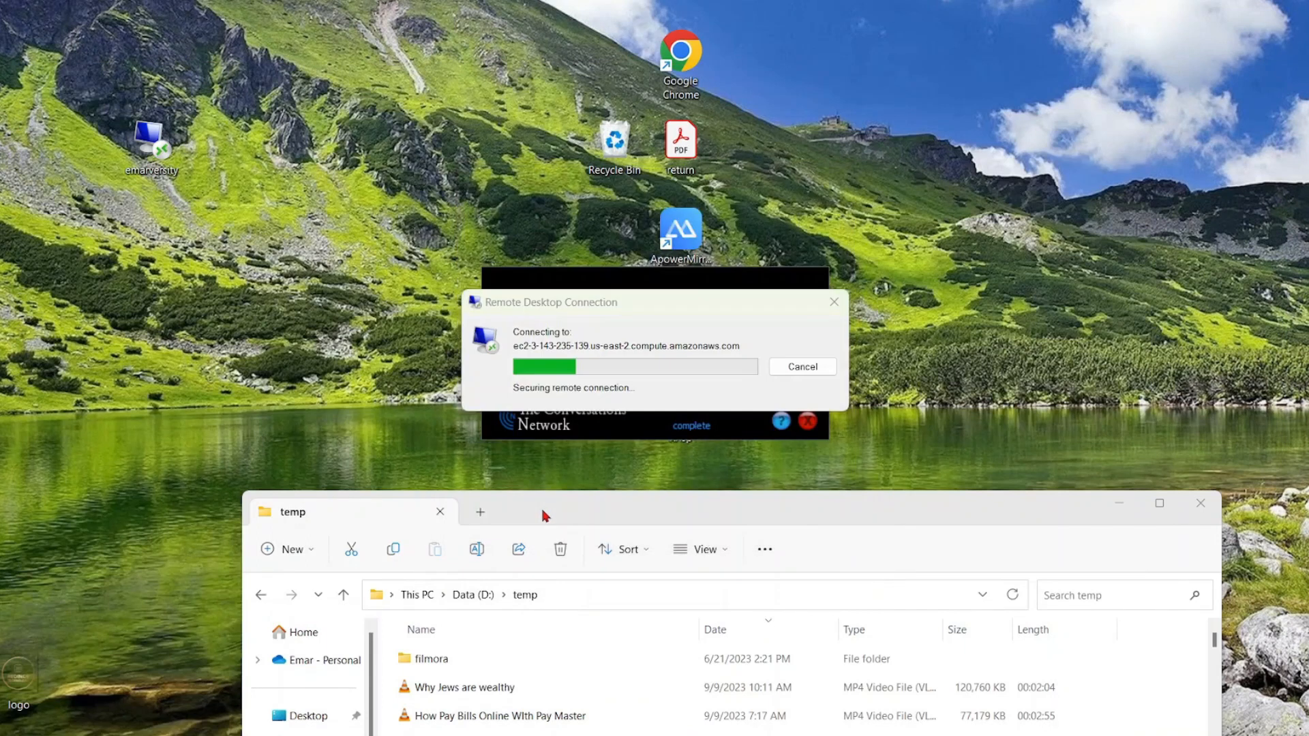
Sign in to the remote session using a different account, with Administrator as user name and the copied account password
click(503, 482)
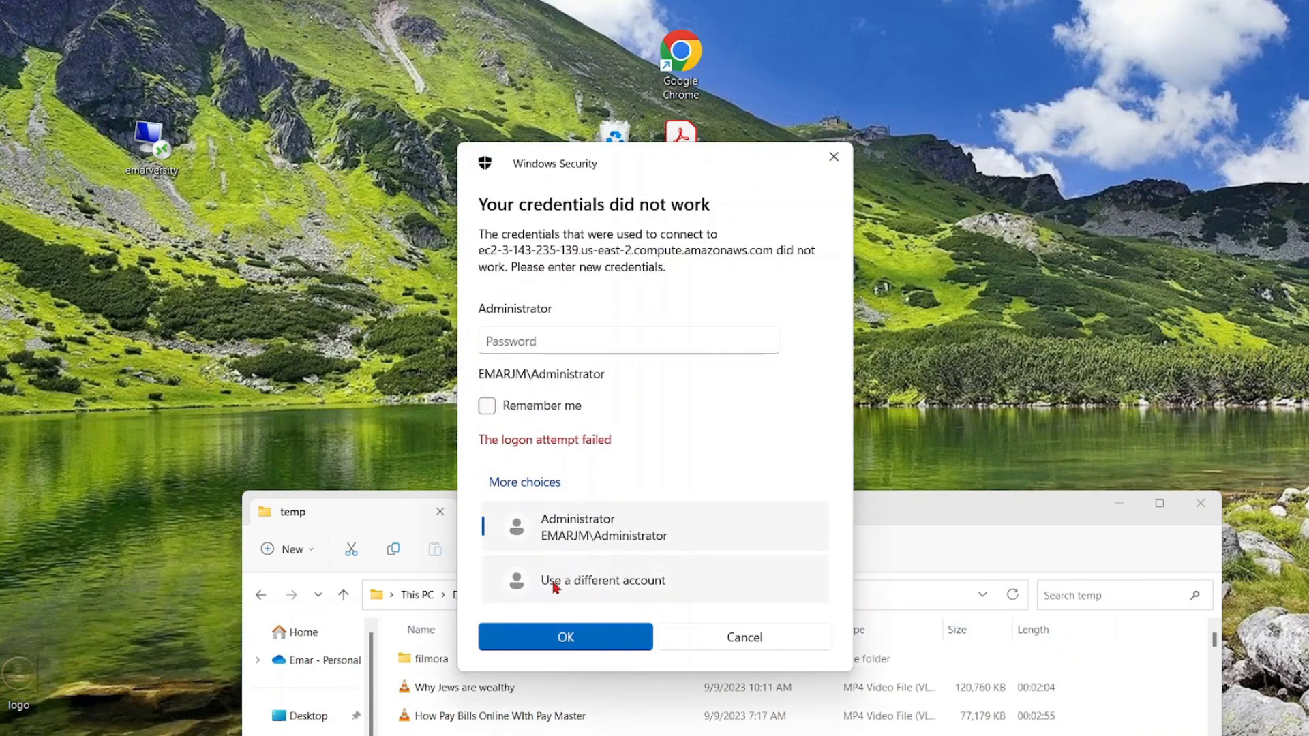
click(556, 585)
text(ad)
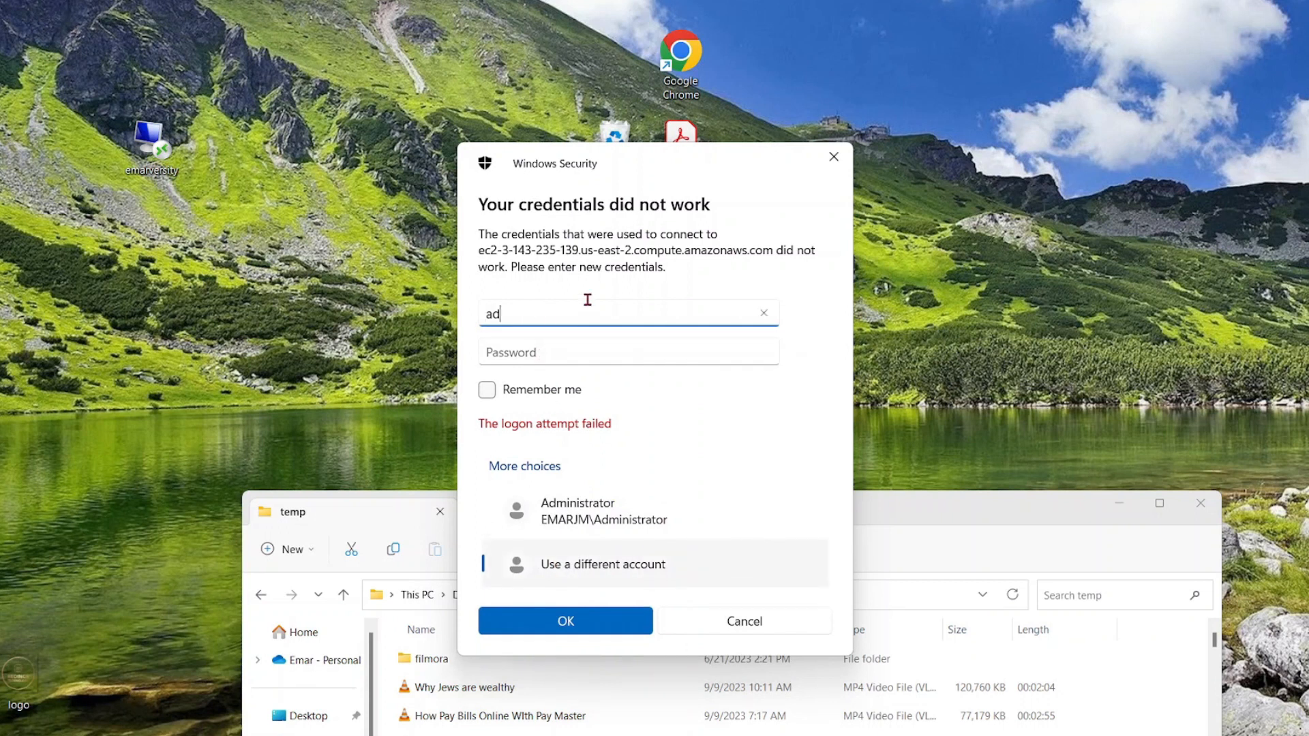
text(ministrator)
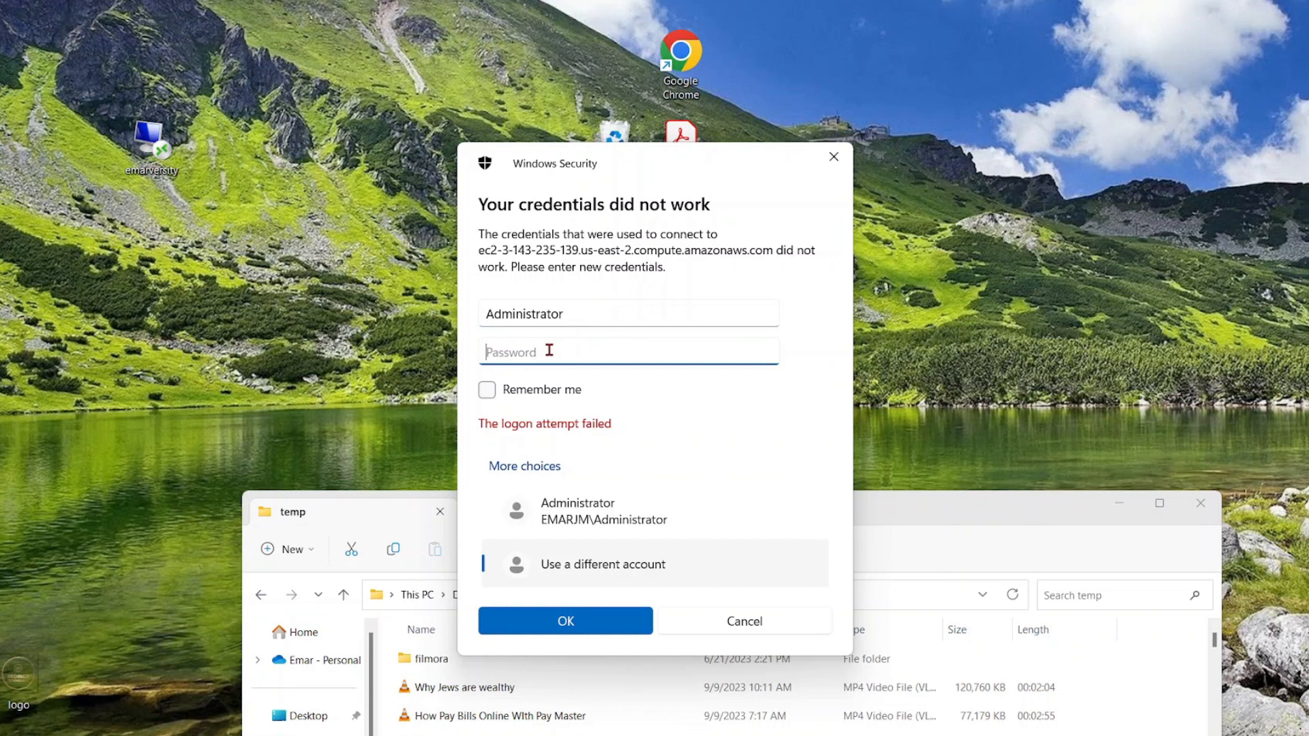
key(ctrl+v)
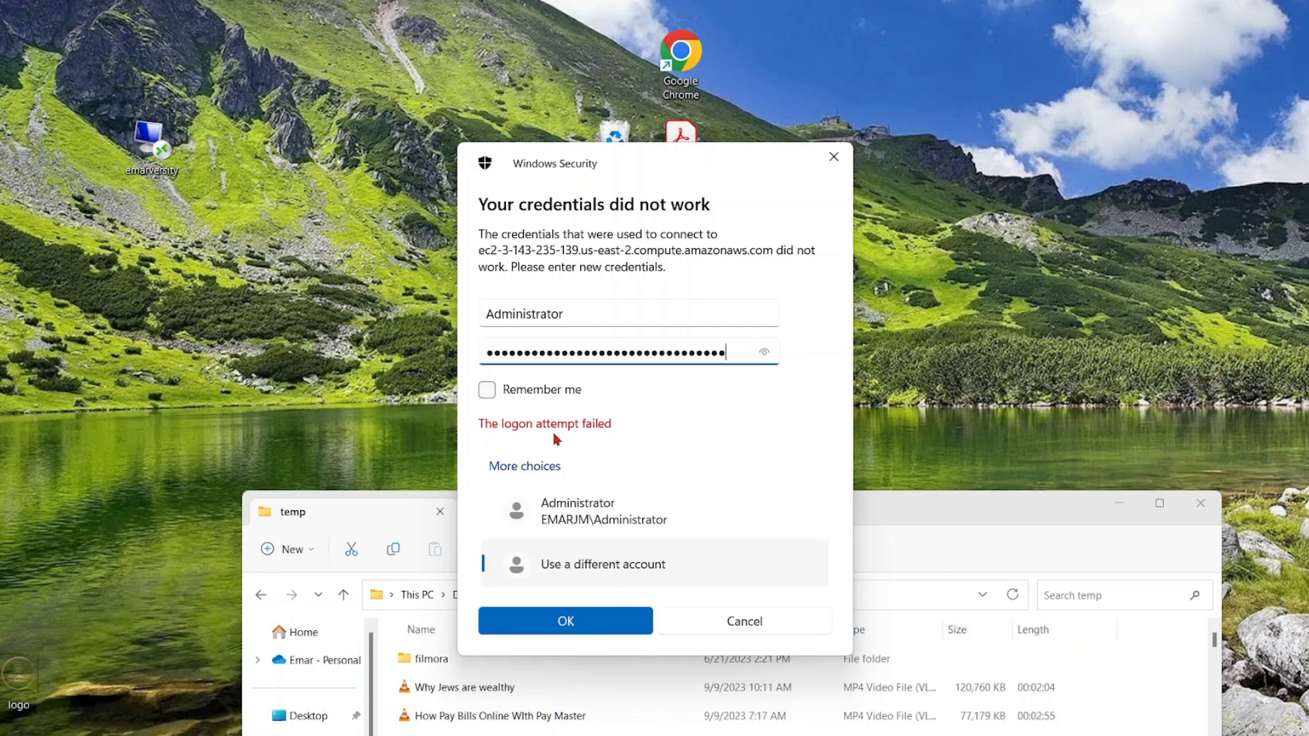
click(580, 627)
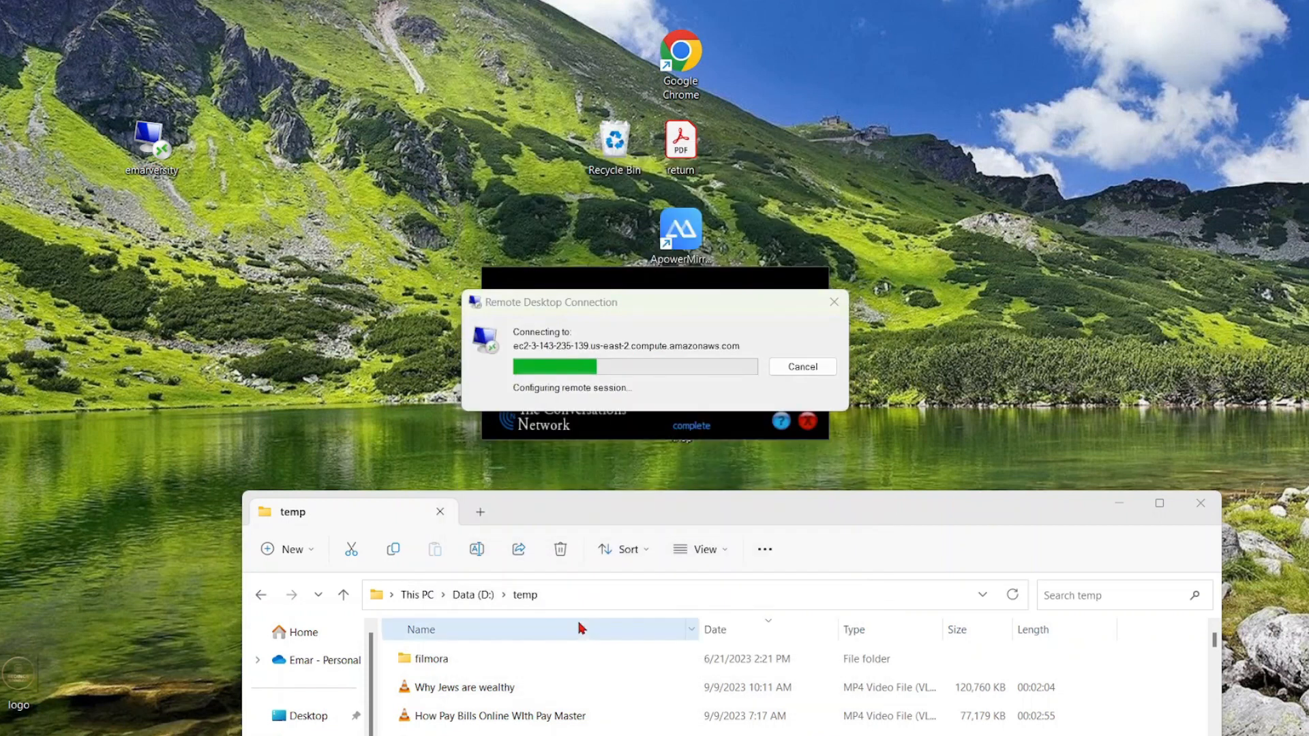